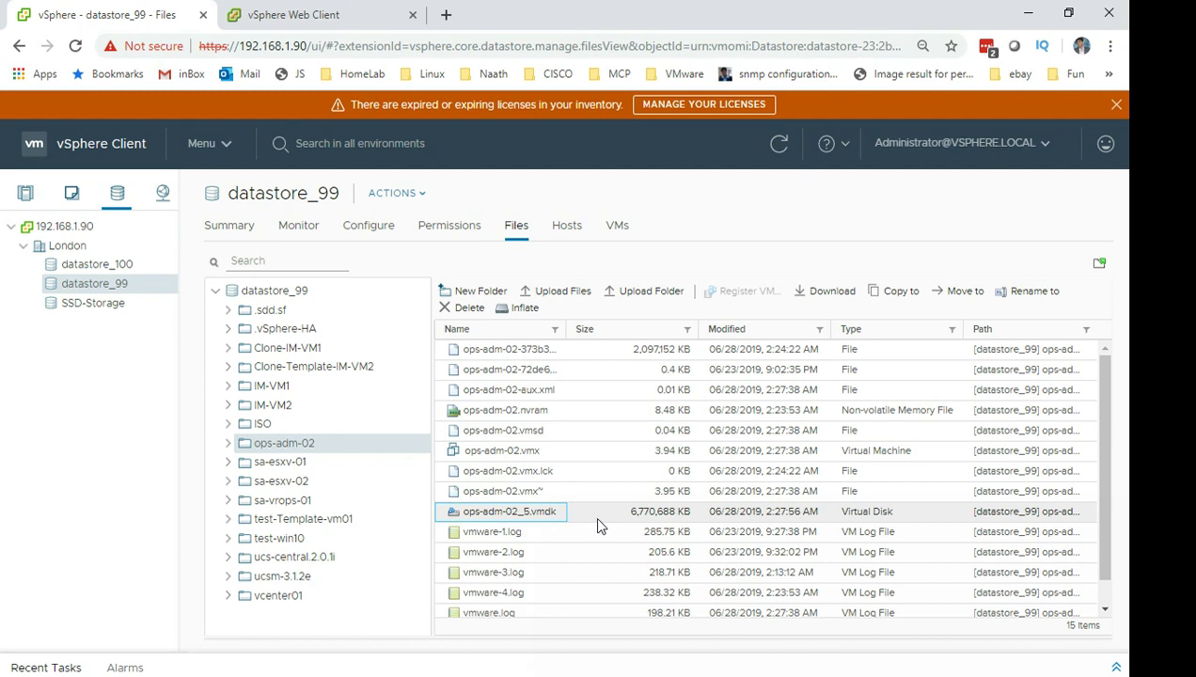
Switch to Hosts and Clusters and show the ops-adm-02 virtual machine's summary.
click(508, 511)
click(514, 518)
click(564, 516)
click(634, 511)
click(655, 512)
click(691, 511)
click(695, 510)
click(477, 520)
click(499, 518)
click(531, 516)
click(543, 518)
click(555, 520)
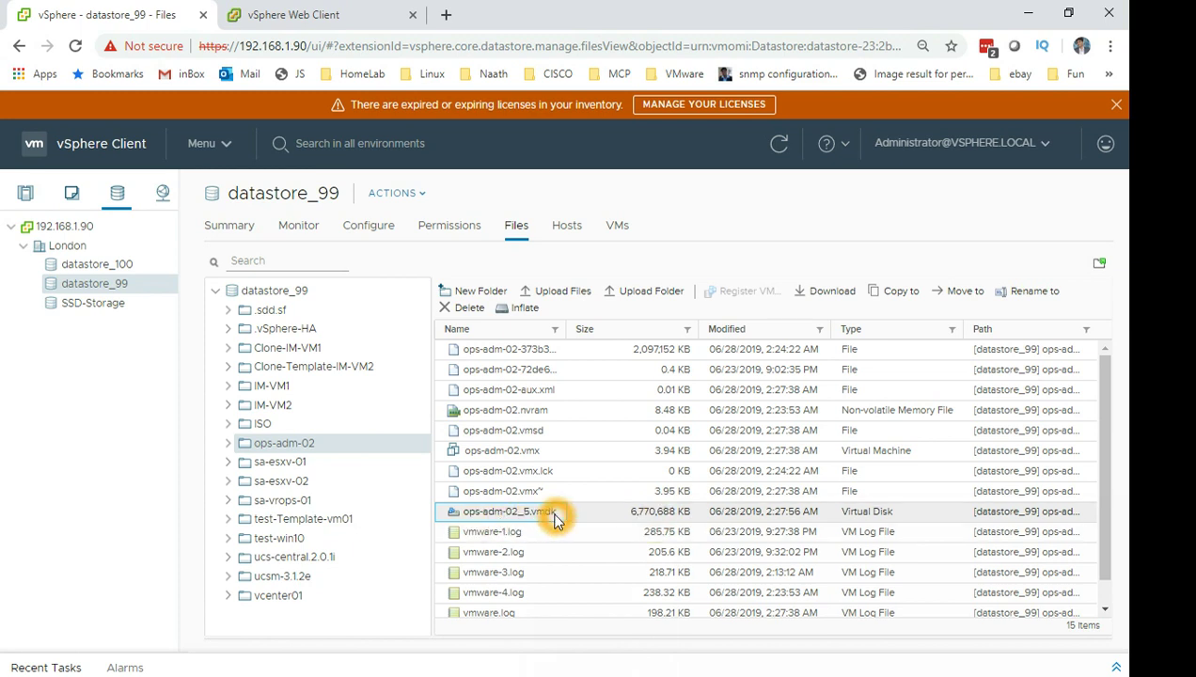
click(528, 513)
click(547, 515)
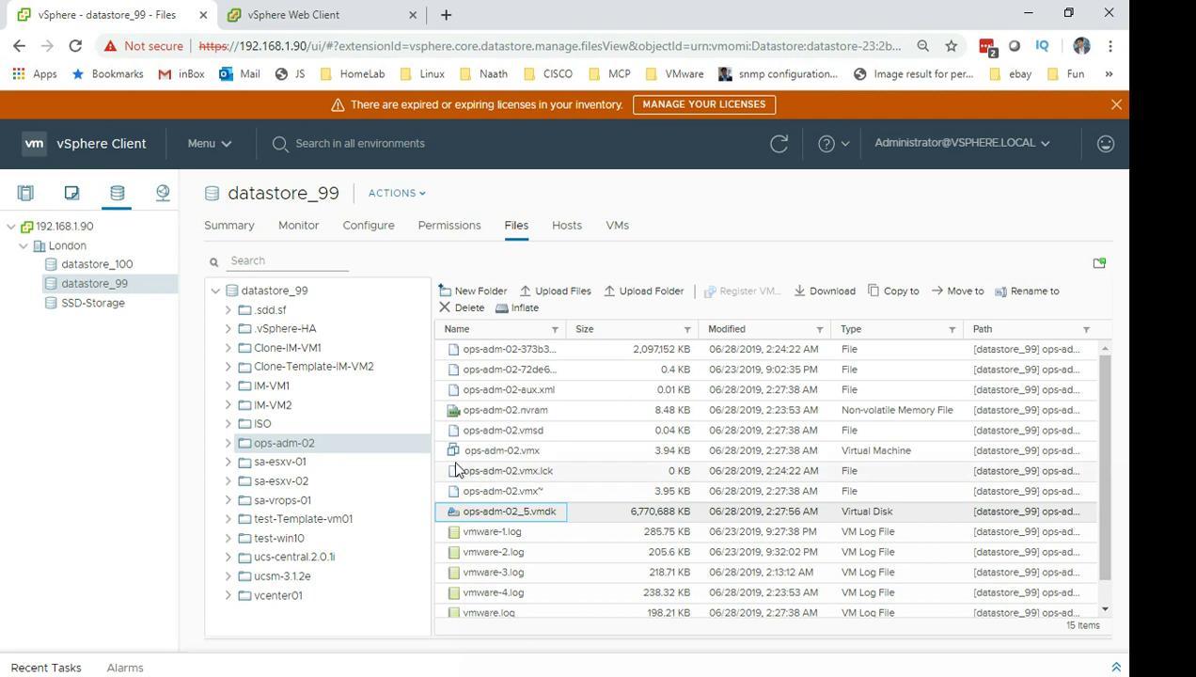
click(29, 194)
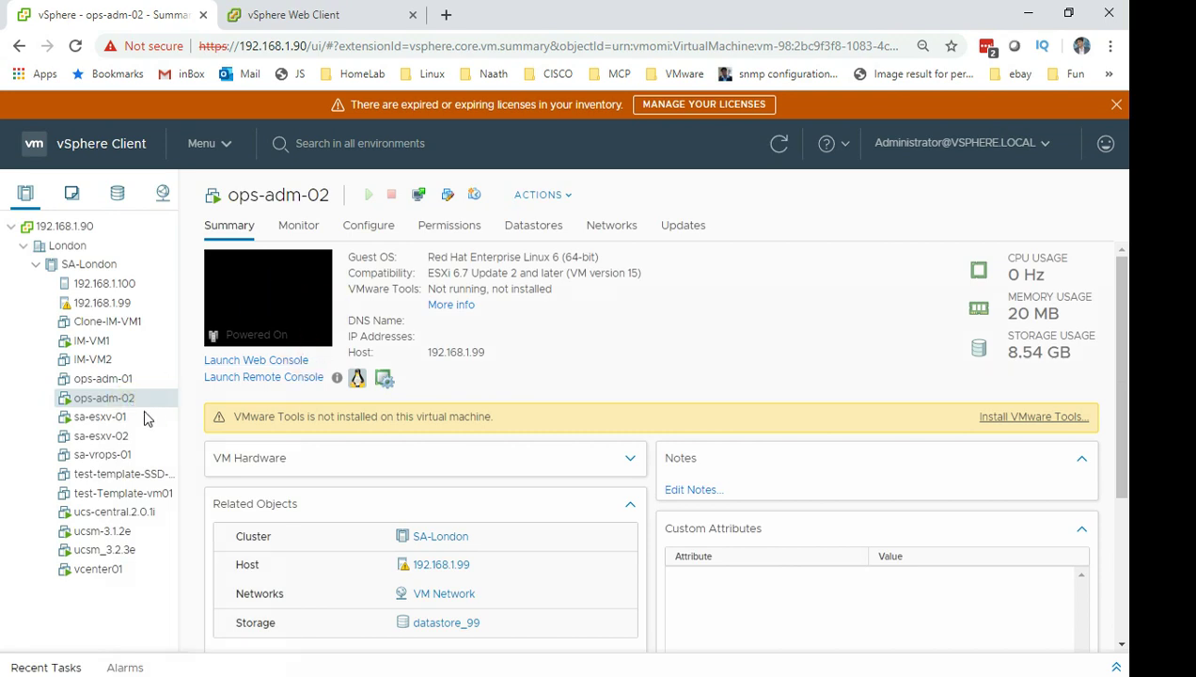
Launch a remote console to ops-adm-02 and let the browser open VMware Remote Console.
click(136, 397)
click(300, 380)
click(507, 485)
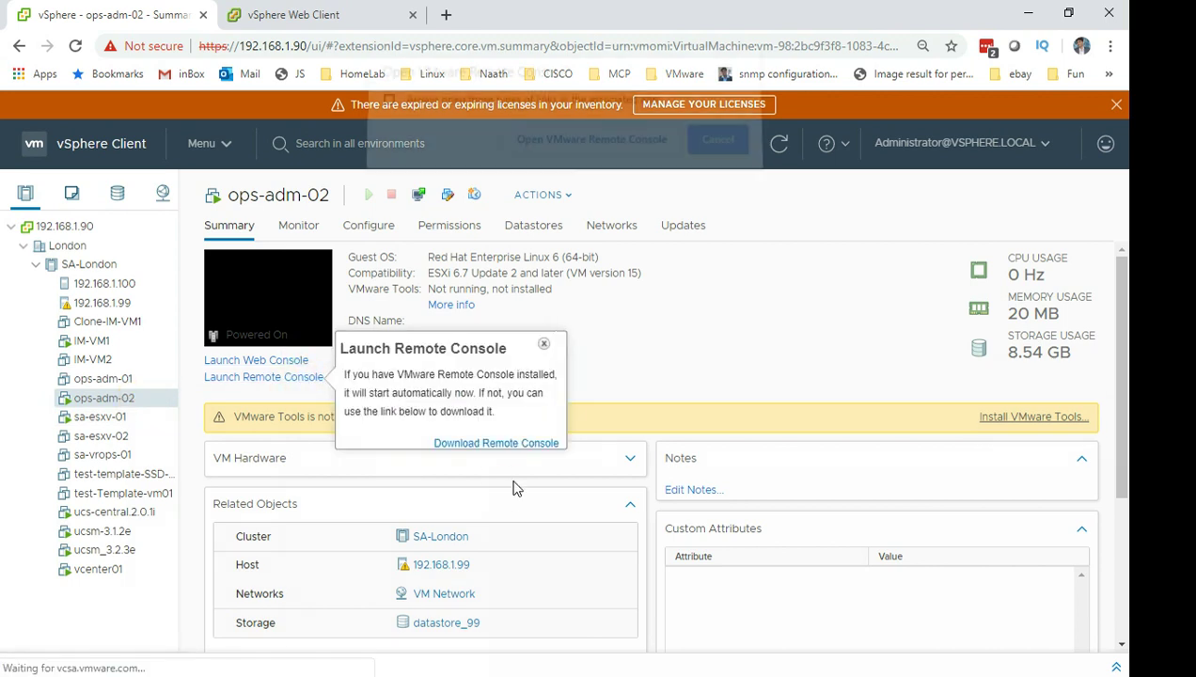
click(562, 152)
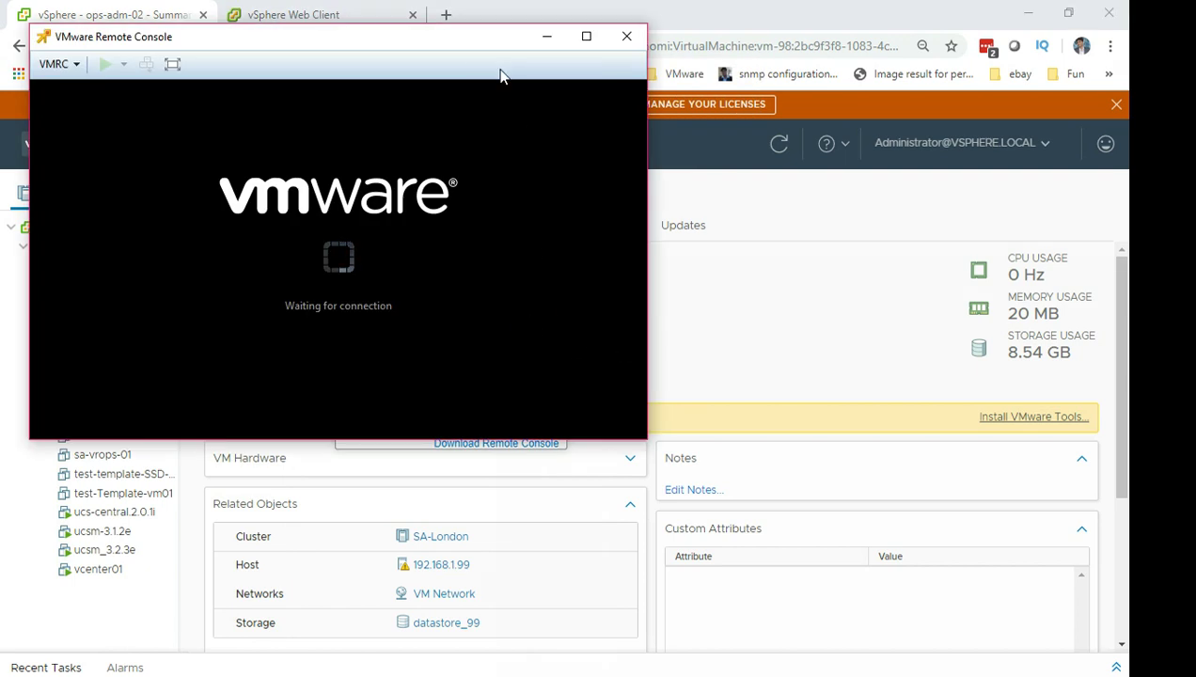
Connect to ops-adm-02's console and set a new root password with passwd.
drag(473, 53, 844, 132)
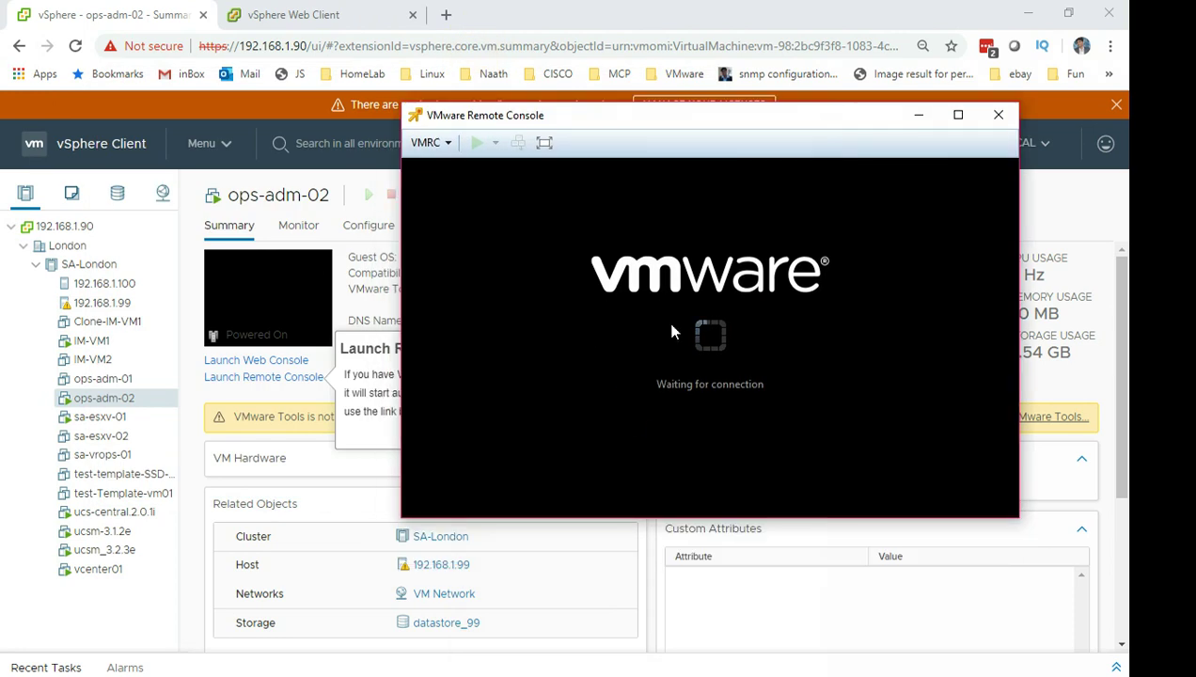
click(644, 388)
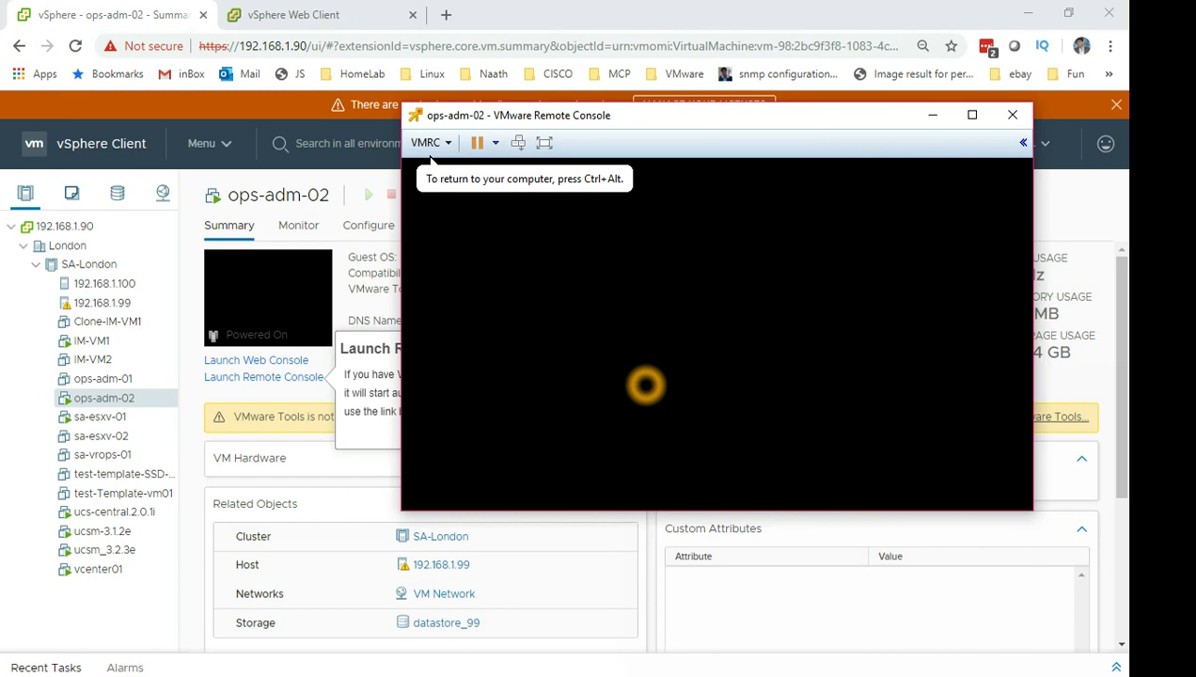
key(Return)
key(Return)
key(Return)
key(Return)
key(Return)
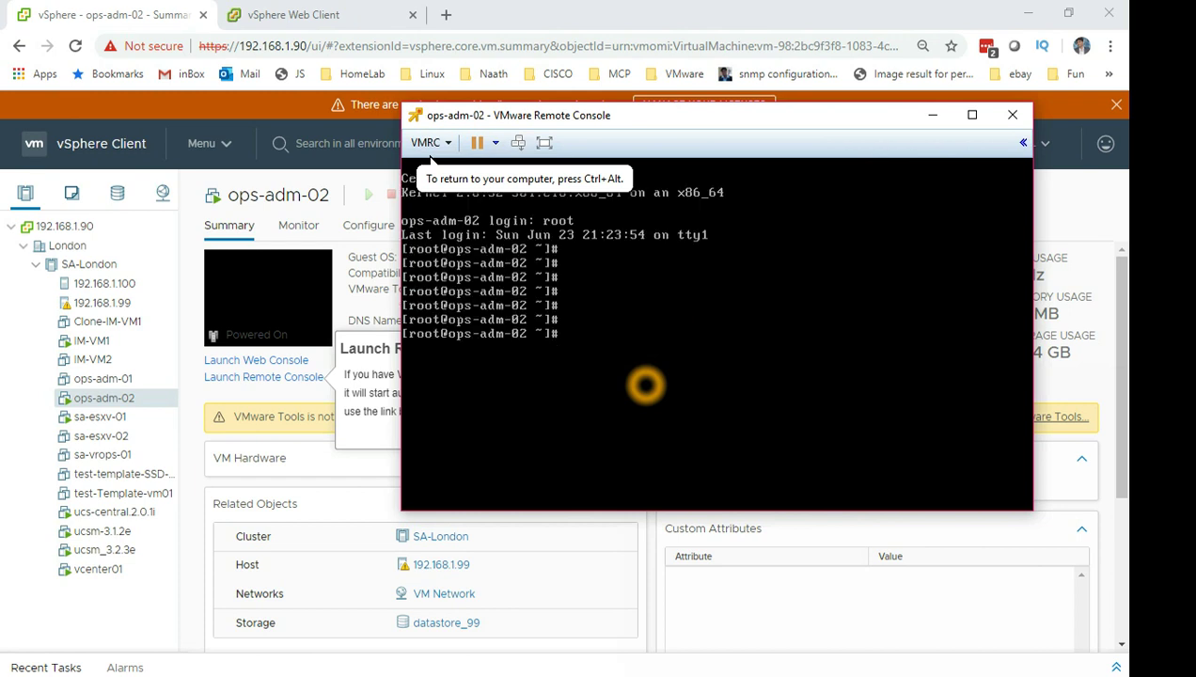
text(passwd)
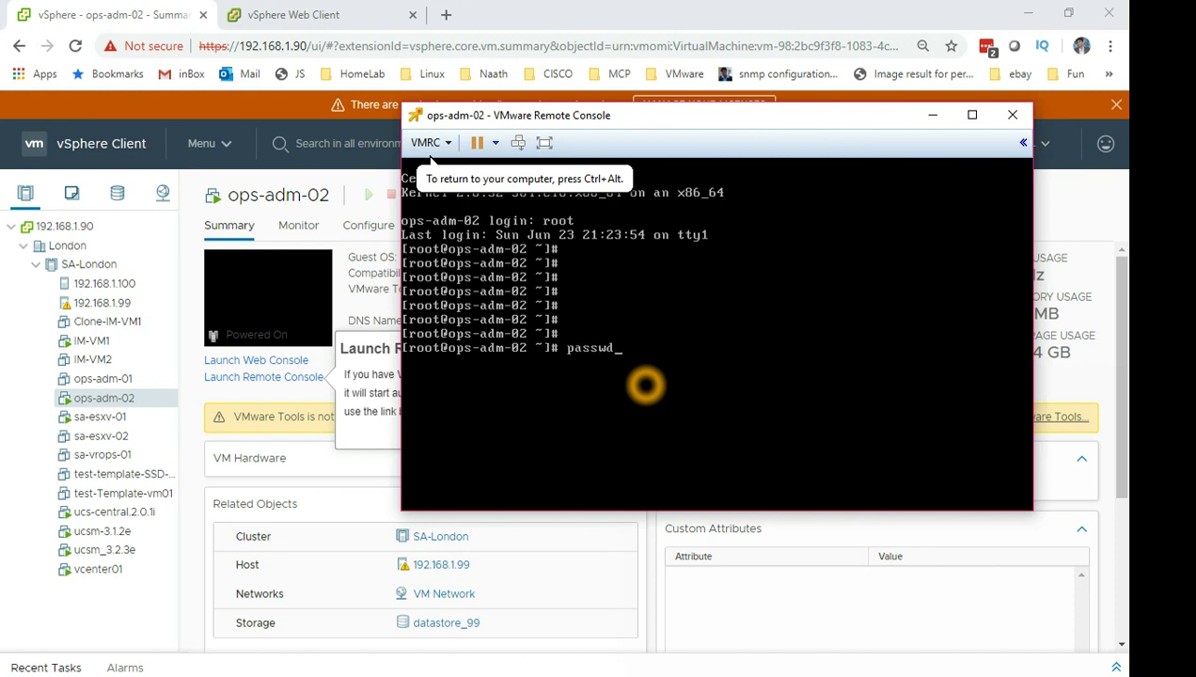
key(Return)
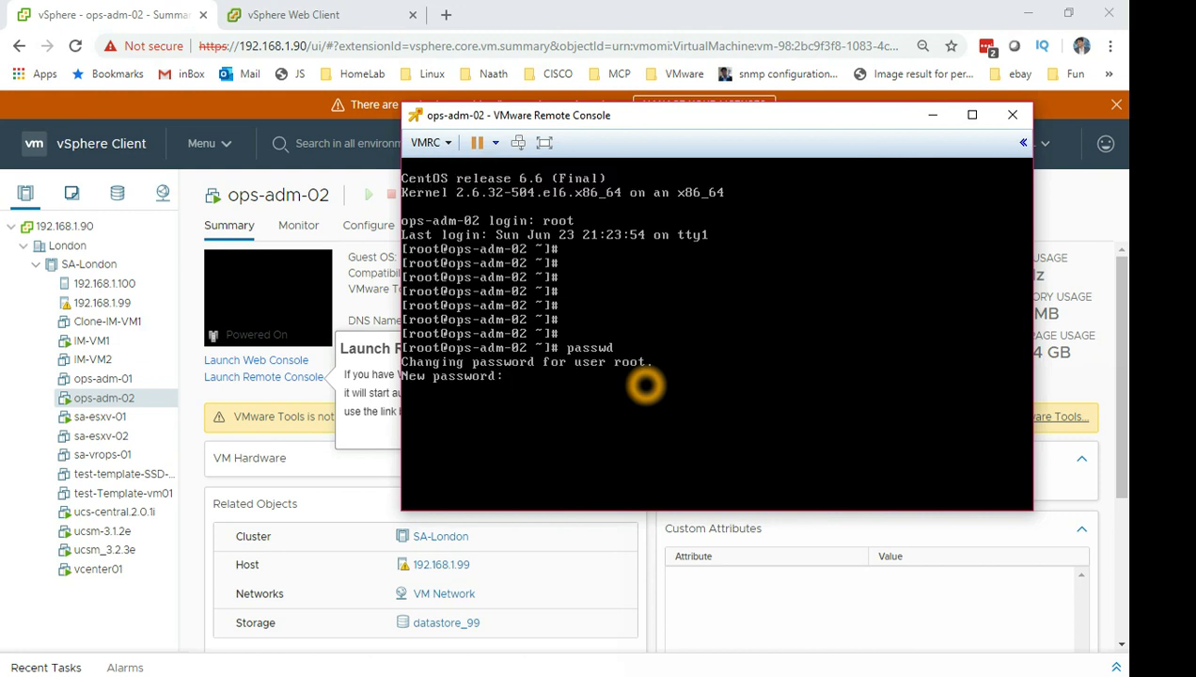
key(Return)
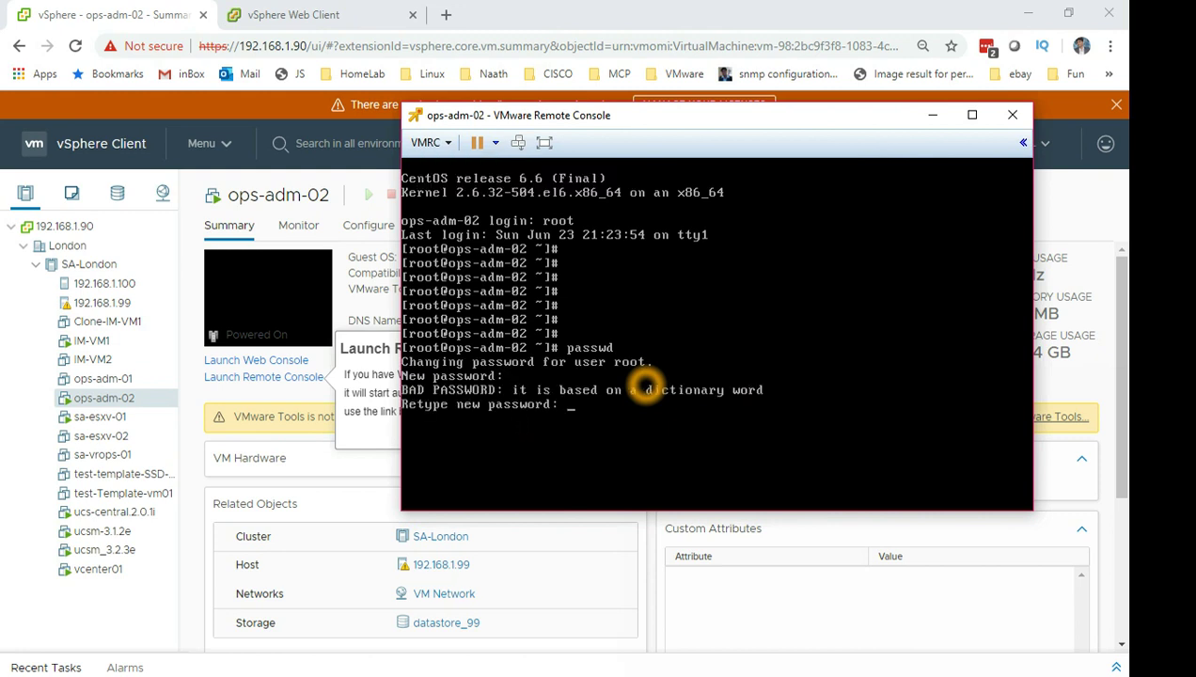
key(Return)
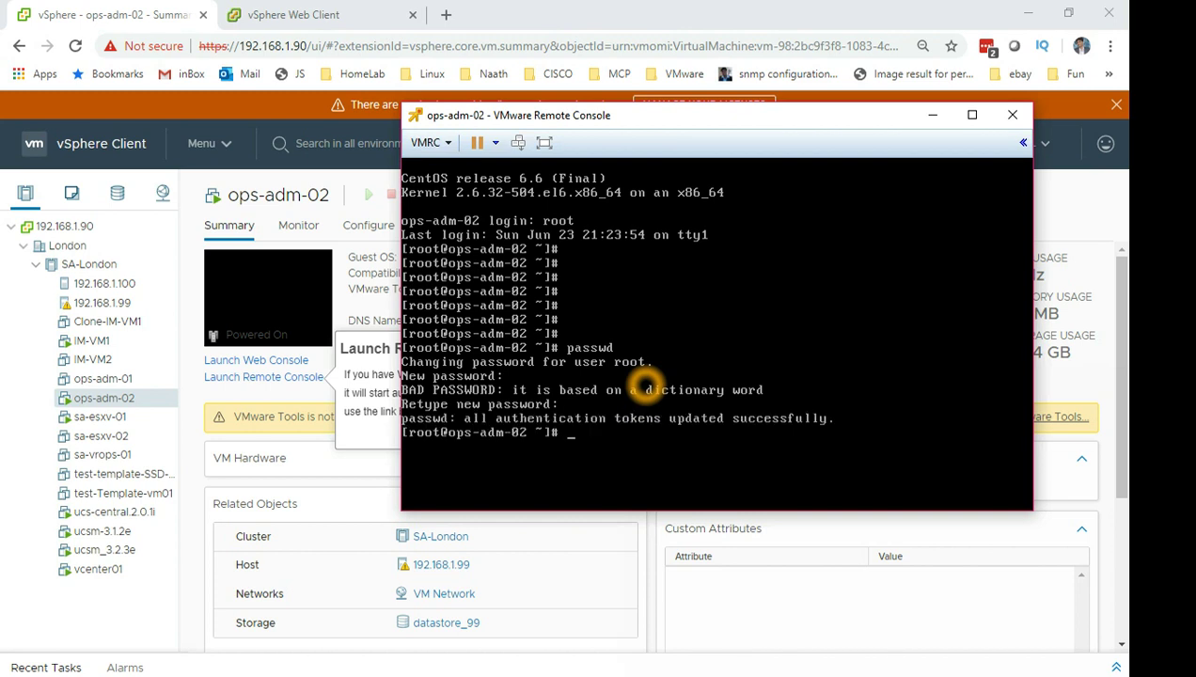
Log out of the root shell with exit.
text(eixt)
key(BackSpace)
key(BackSpace)
text(exit)
key(Return)
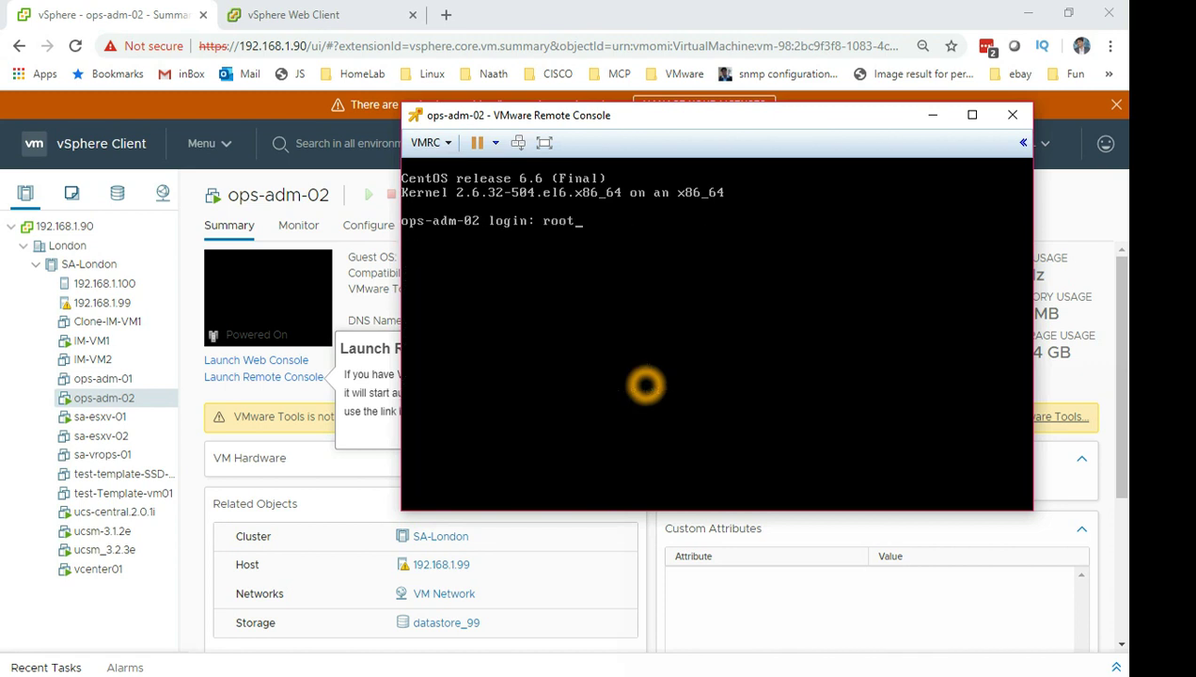
Attempt a root login with a password, get 'Login incorrect', and return to vSphere Client.
key(Return)
key(Return)
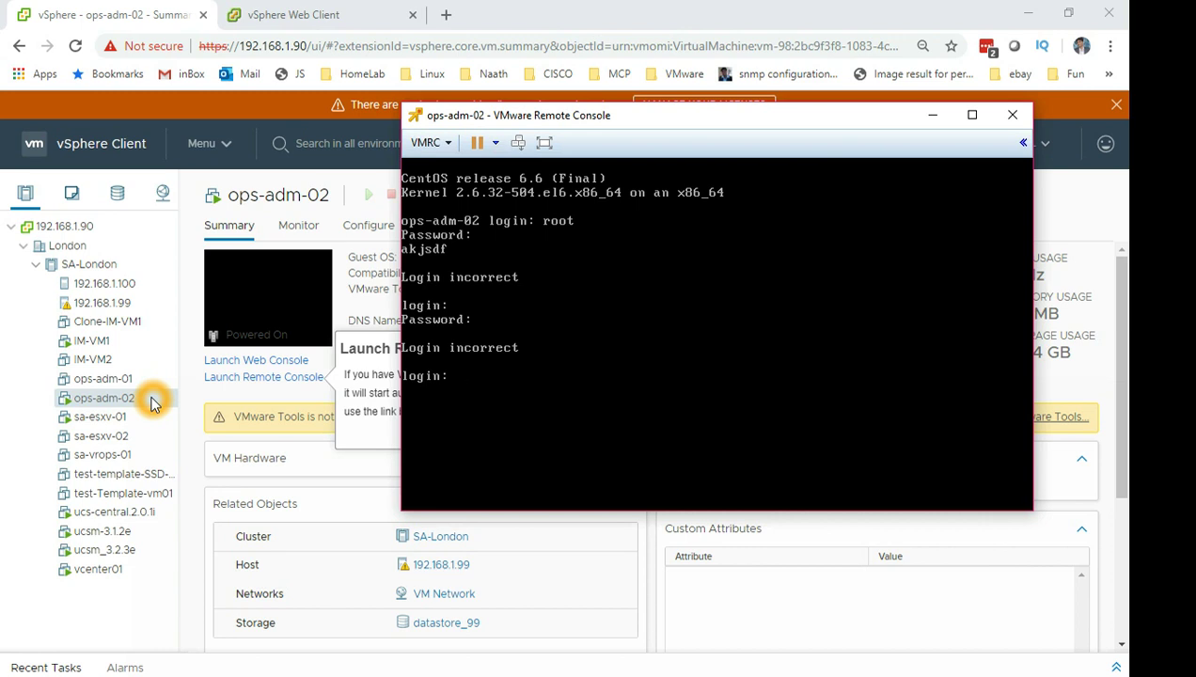
click(153, 400)
Check Manage Snapshots for ops-adm-02: no snapshots, 8.54 GB full disk usage; then close it.
right_click(152, 400)
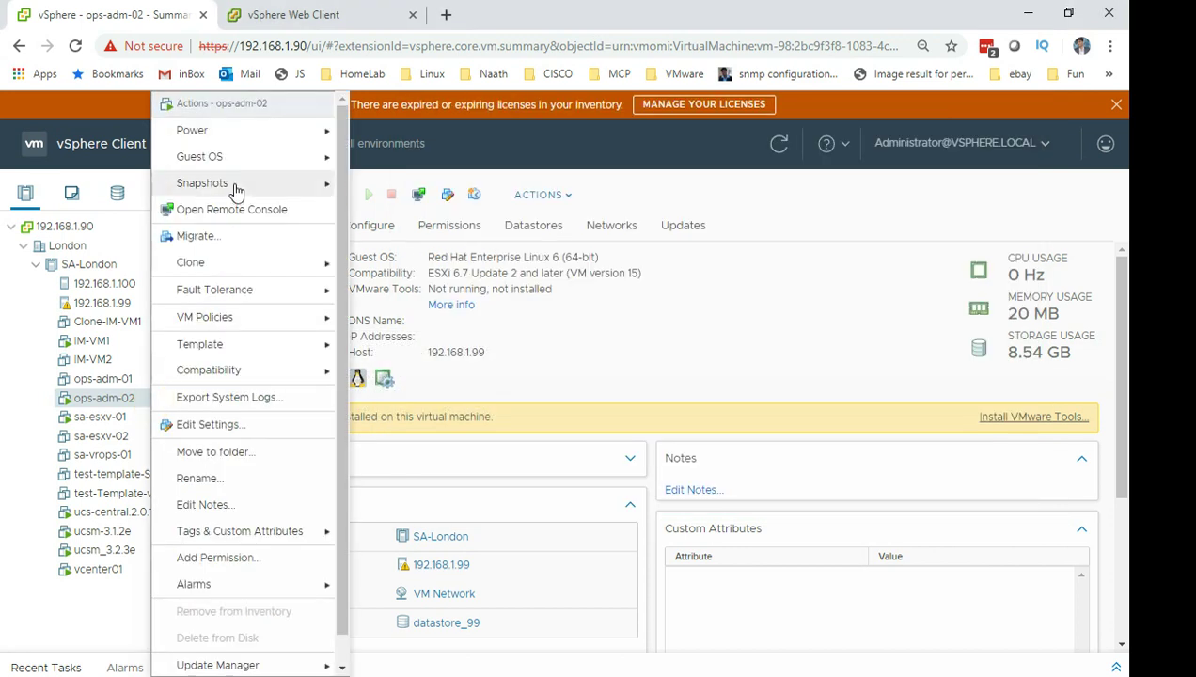
mouse_move(235, 191)
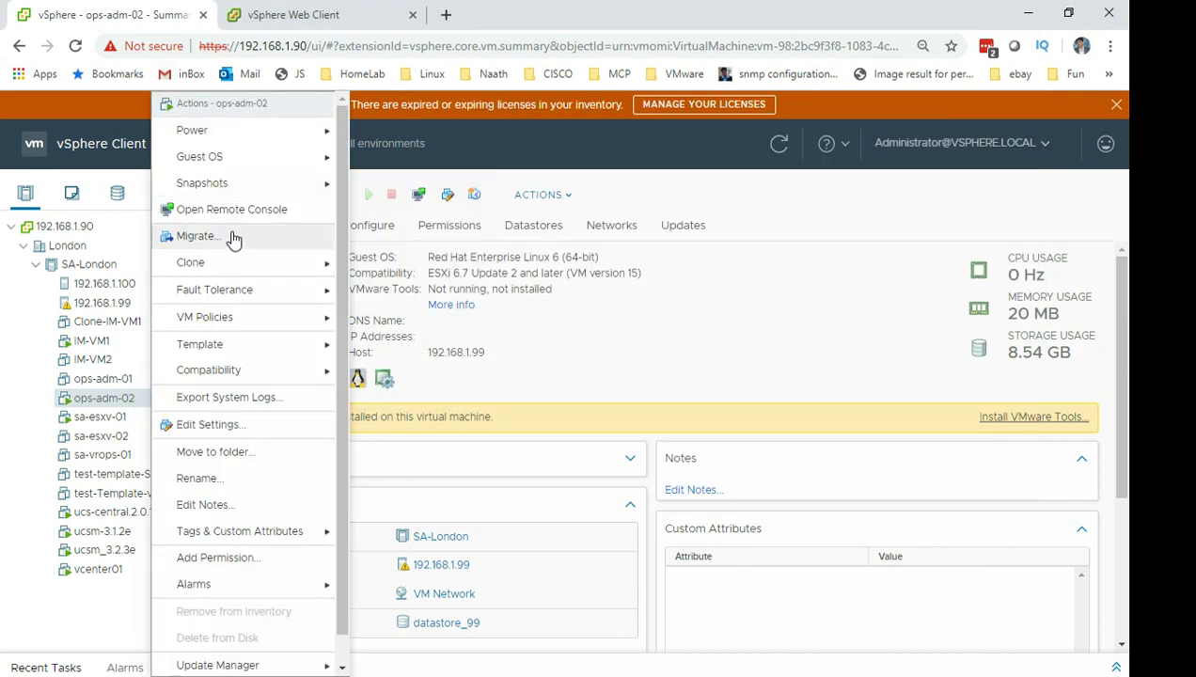
right_click(111, 398)
mouse_move(158, 183)
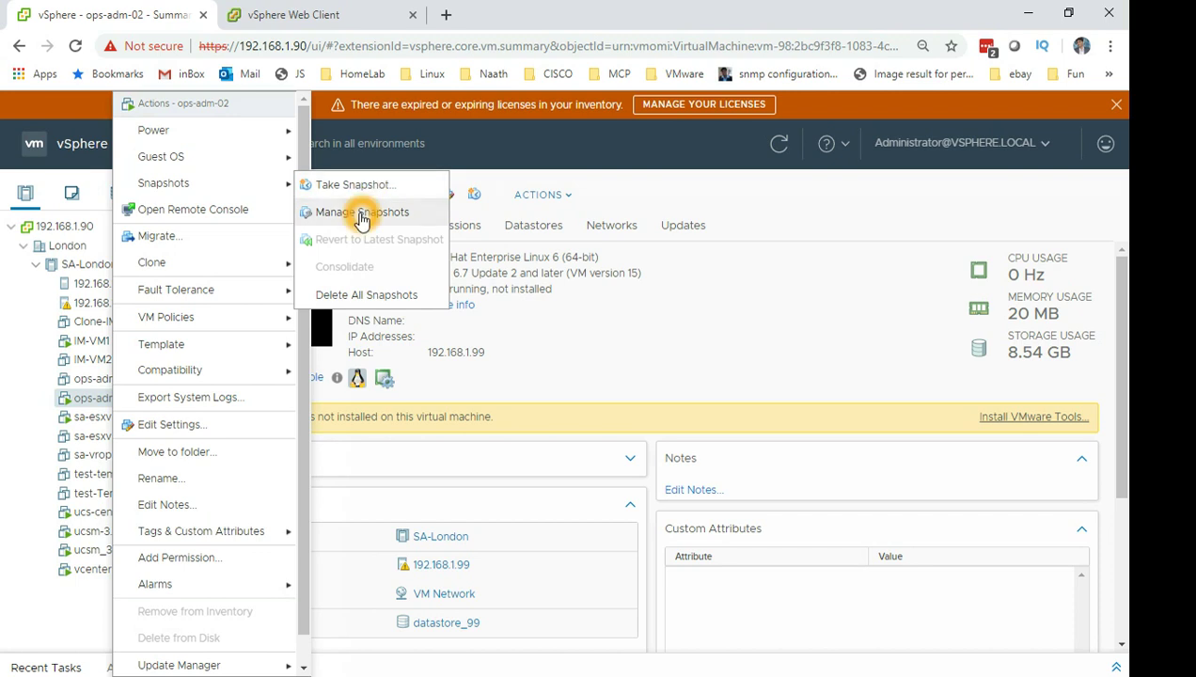
mouse_move(262, 186)
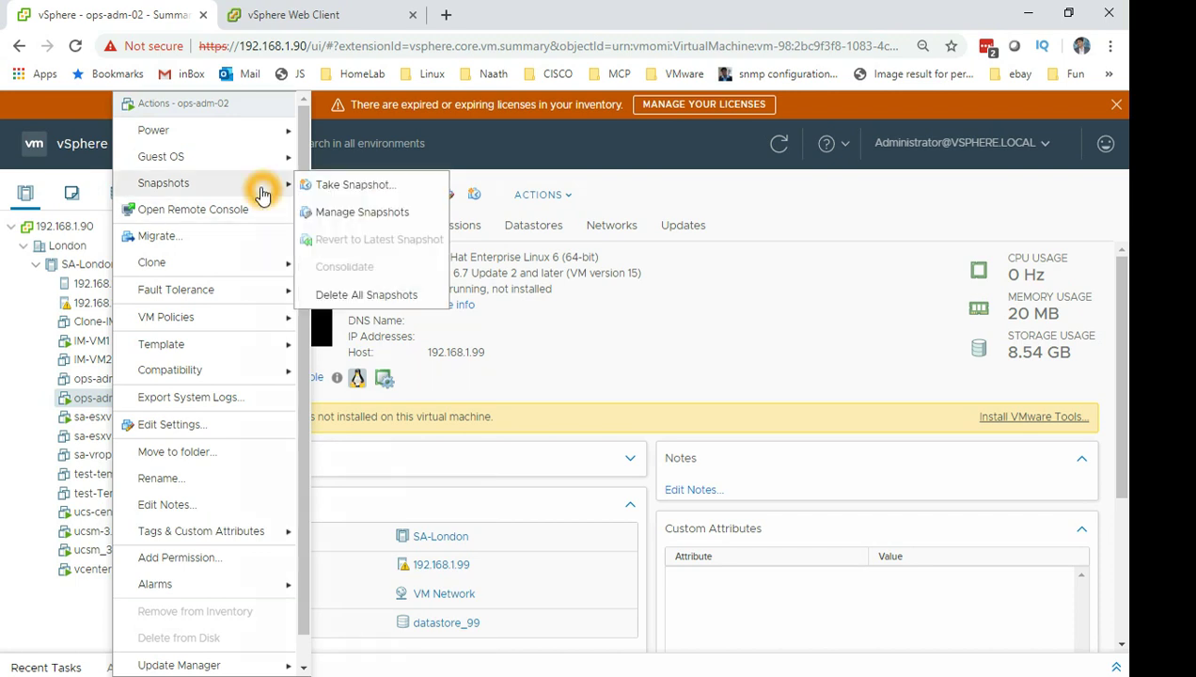
click(360, 214)
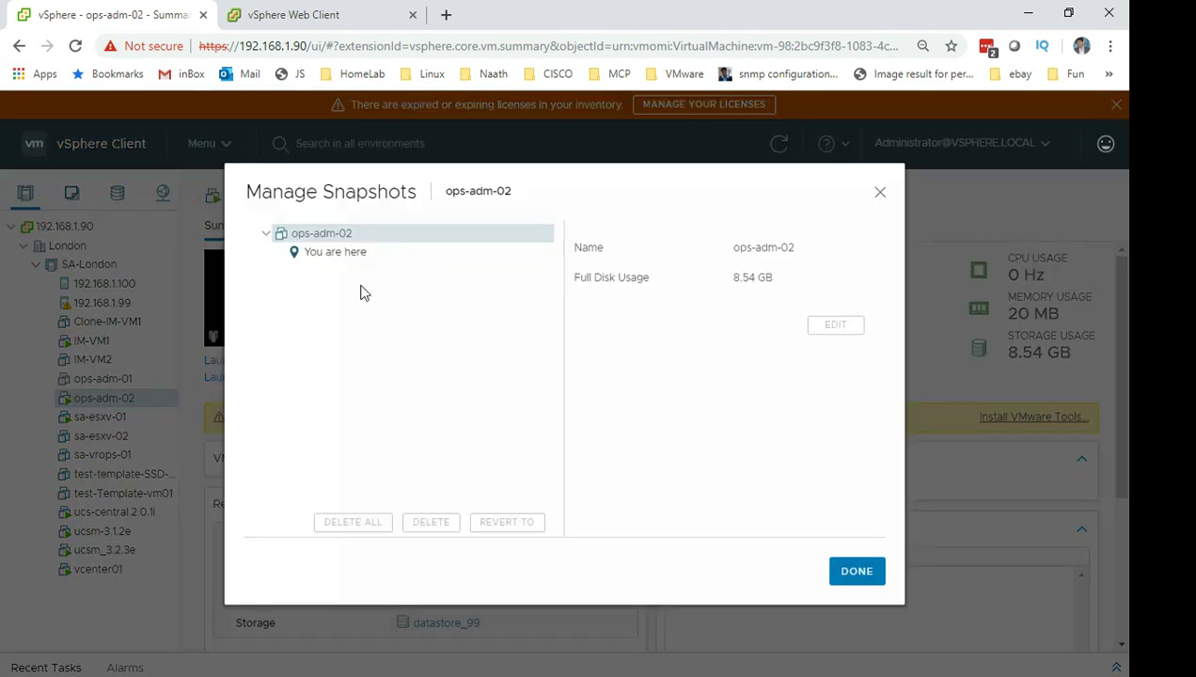
click(309, 256)
drag(573, 282, 795, 322)
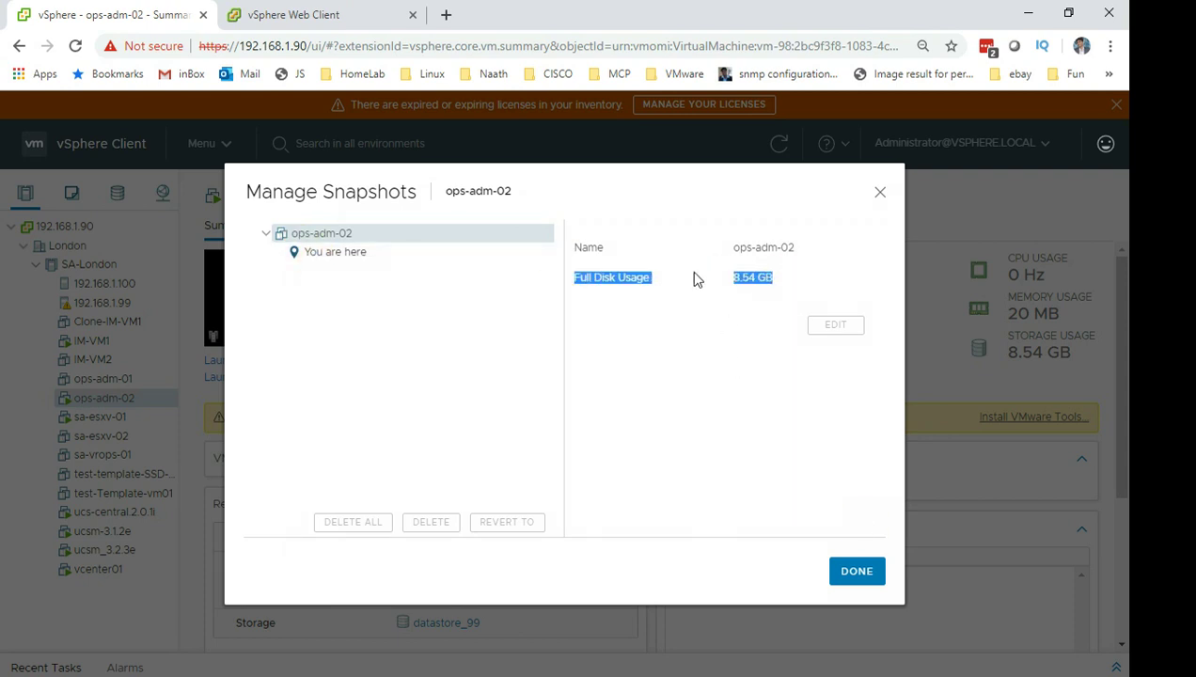
click(852, 574)
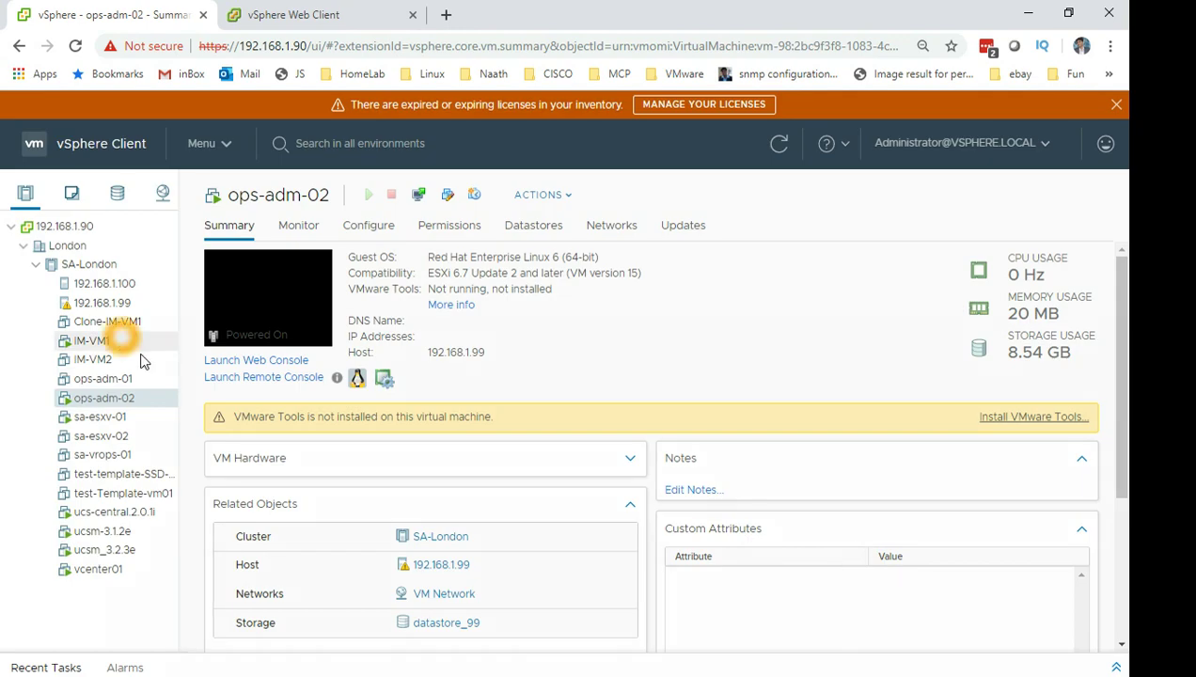
click(148, 401)
Start a new ops-adm-02 snapshot and select its default name.
right_click(149, 400)
mouse_move(230, 184)
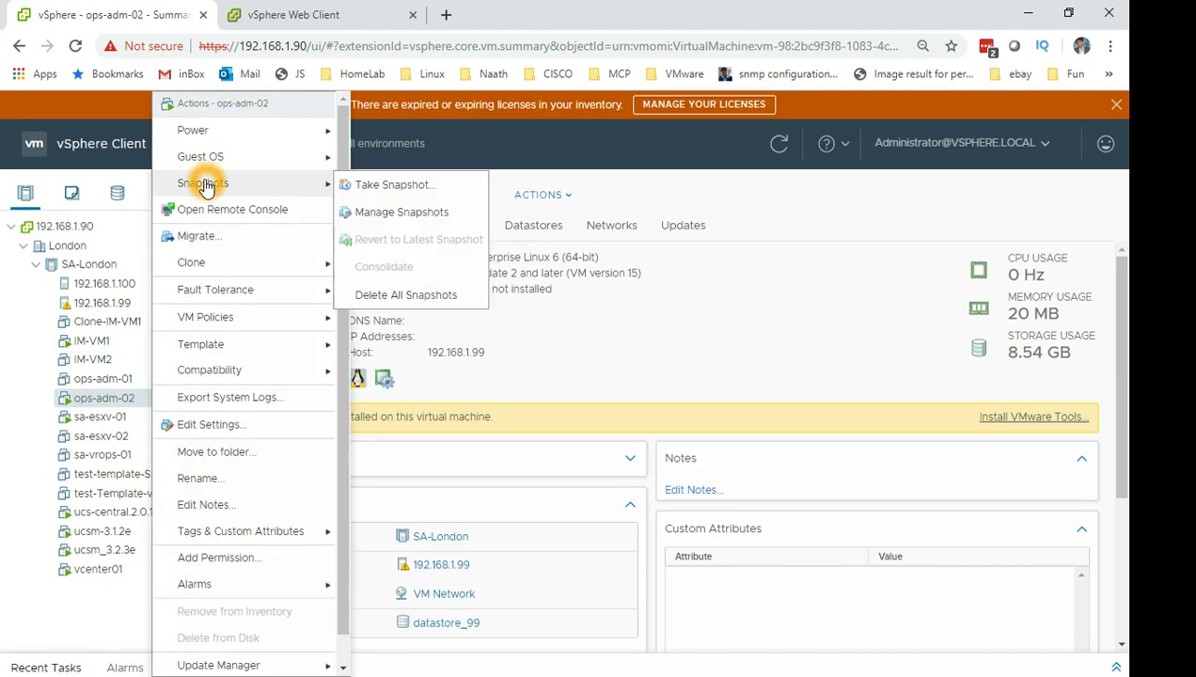
click(395, 240)
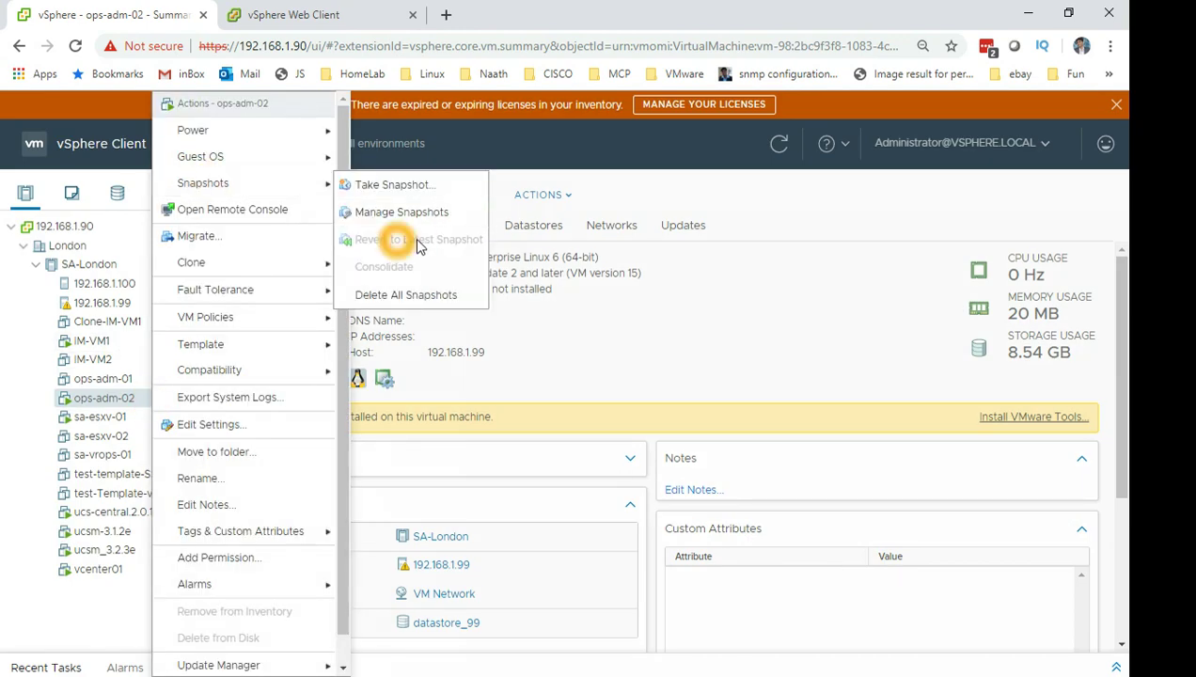
click(388, 300)
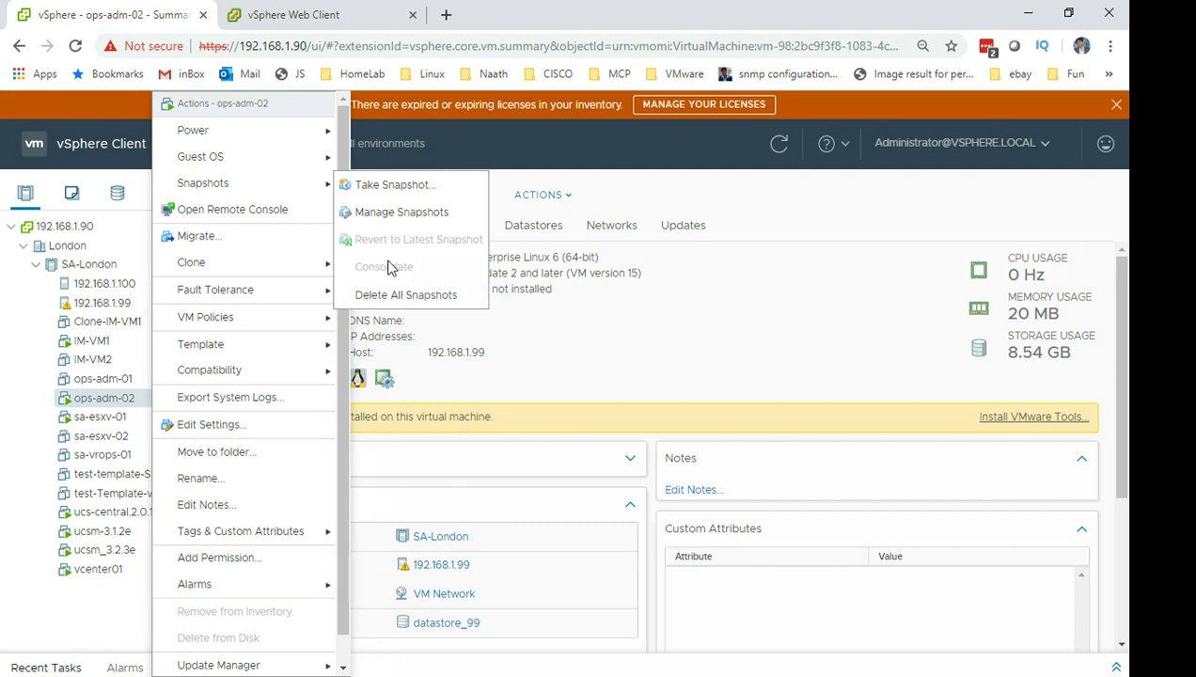
click(413, 184)
click(741, 297)
drag(741, 297, 486, 321)
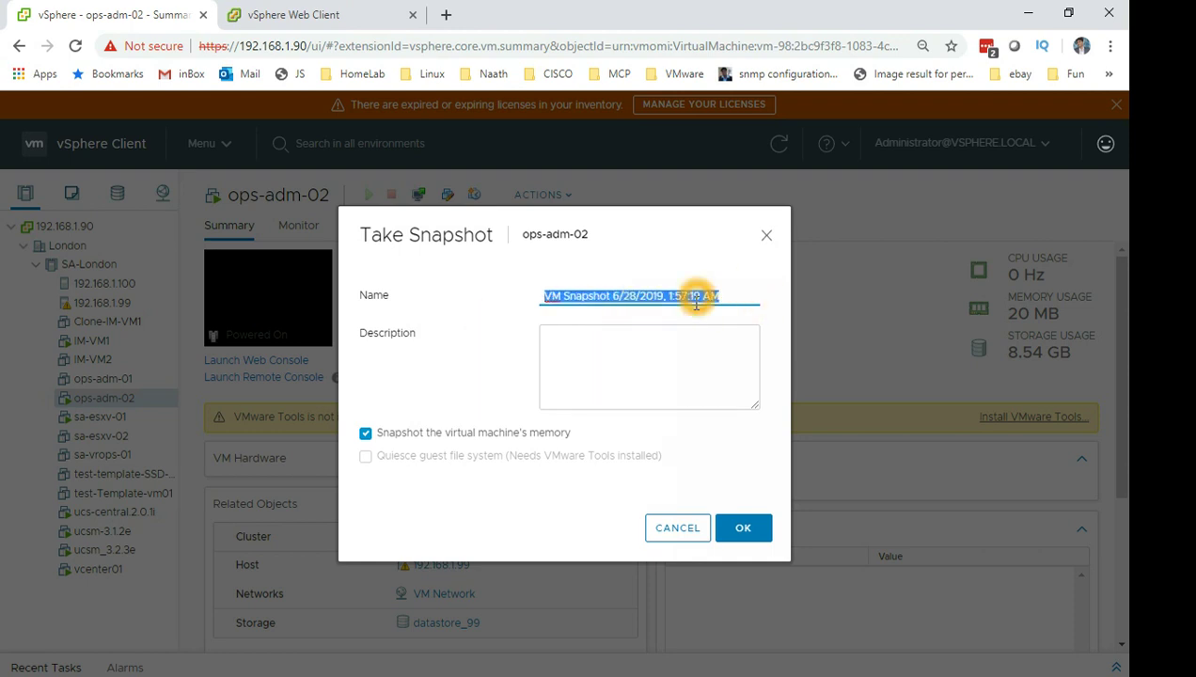
Describe the snapshot as 'Recovering root password -IQ' with the incident ticket reference appended.
click(619, 350)
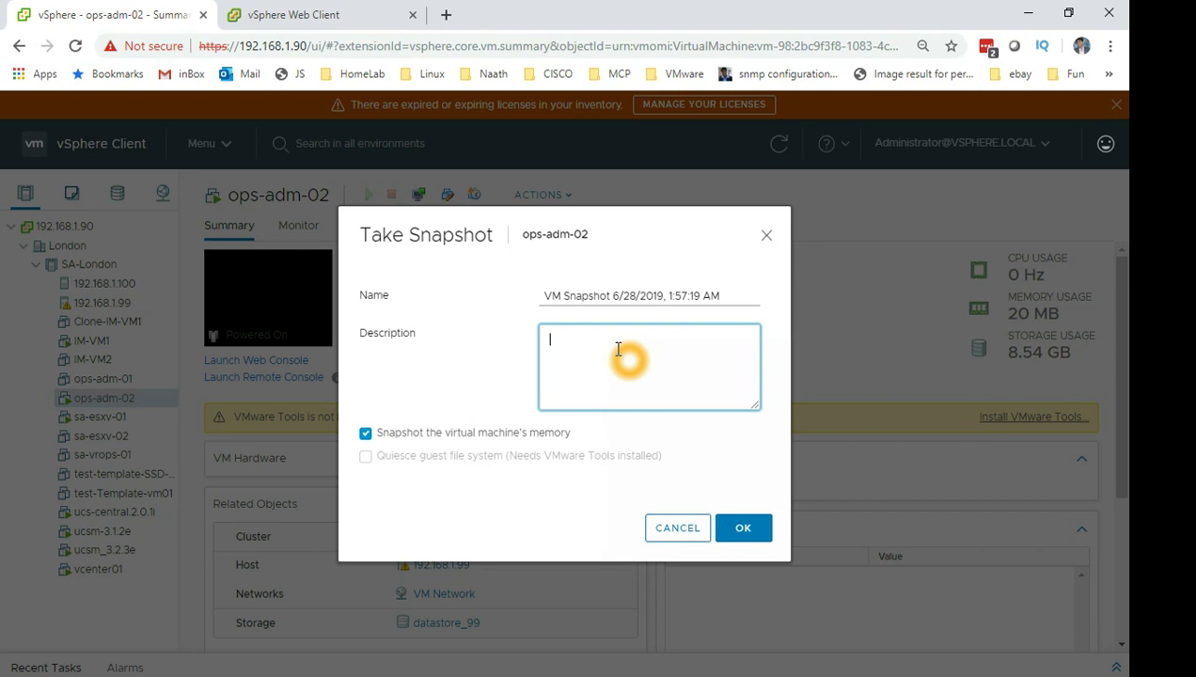
text(Recover)
text(ing root pass)
text(word -)
text(IB)
key(BackSpace)
text(Q)
text(()
text( CQ)
key(BackSpace)
text(RQ)
key(BackSpace)
key(BackSpace)
text(INC000)
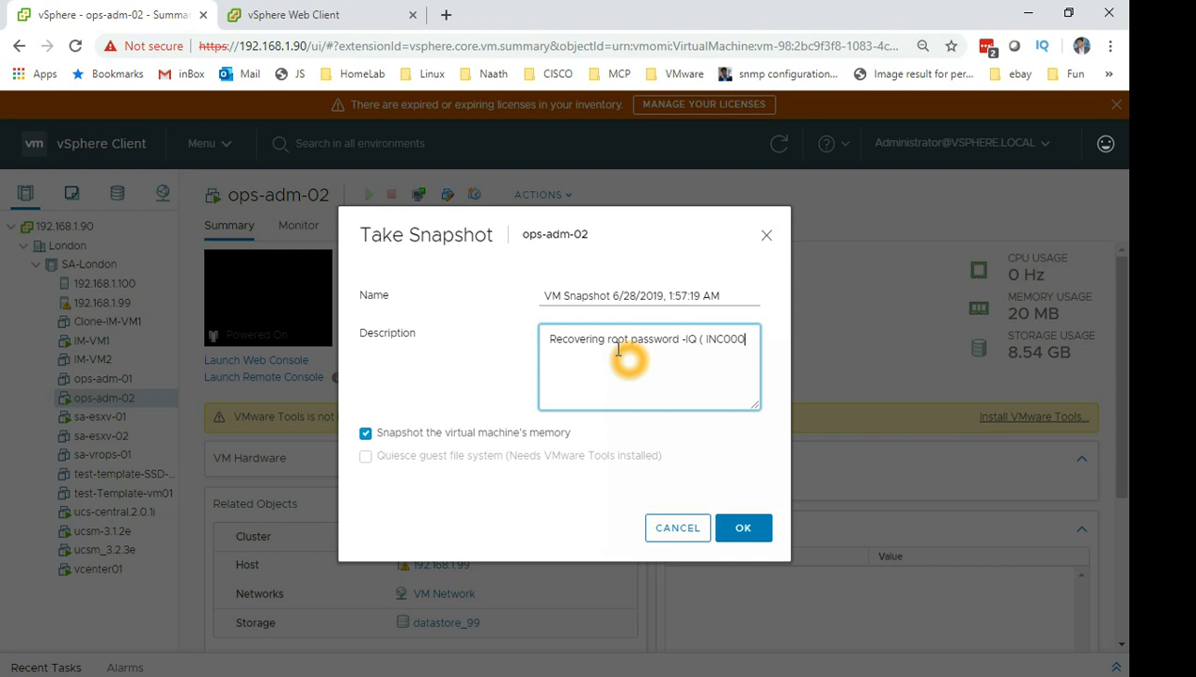
text(999))
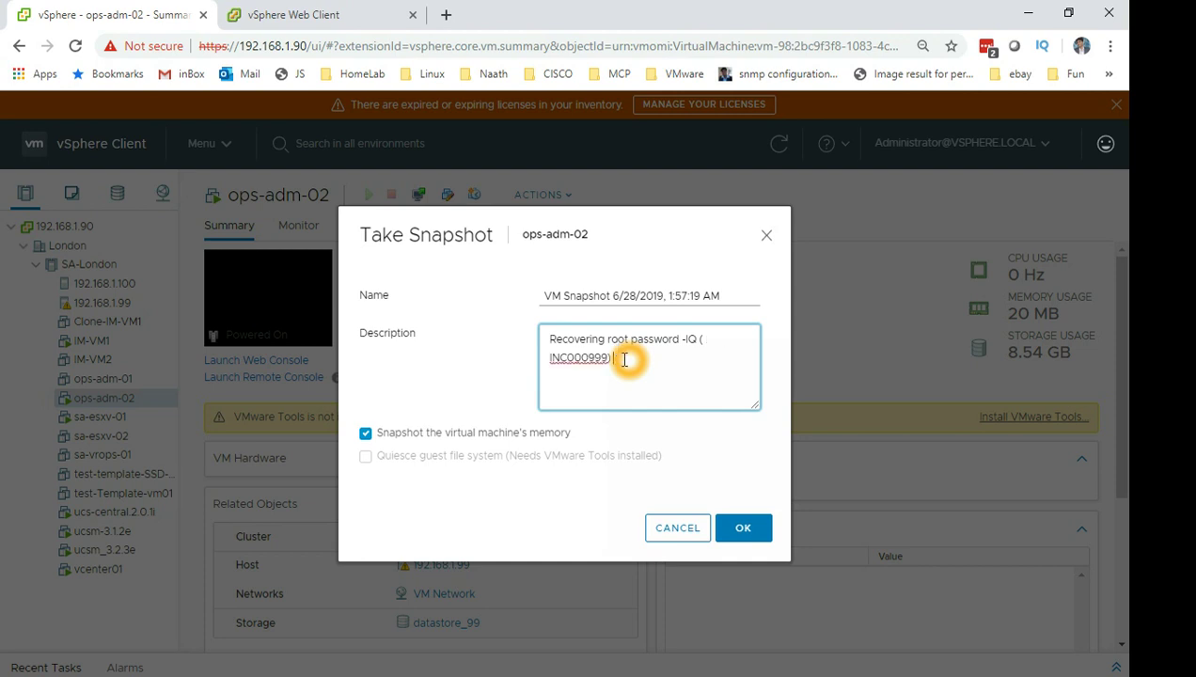
Turn off memory snapshotting and take the ops-adm-02 snapshot.
click(376, 458)
click(404, 480)
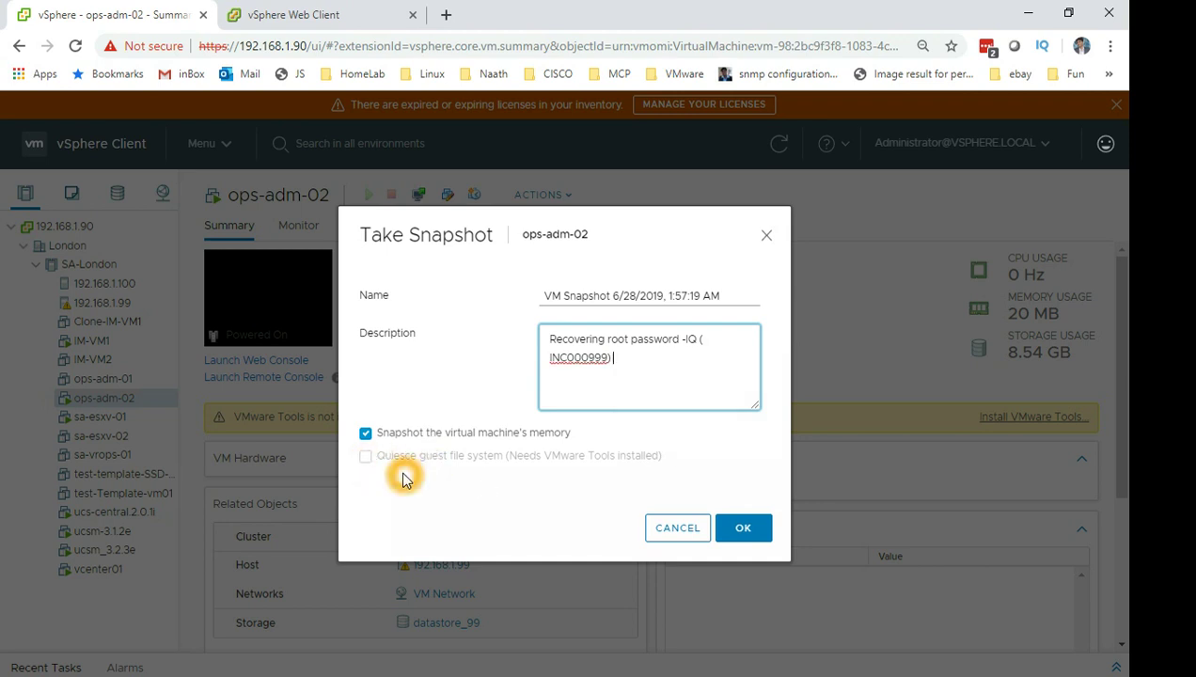
click(406, 461)
click(524, 468)
click(468, 466)
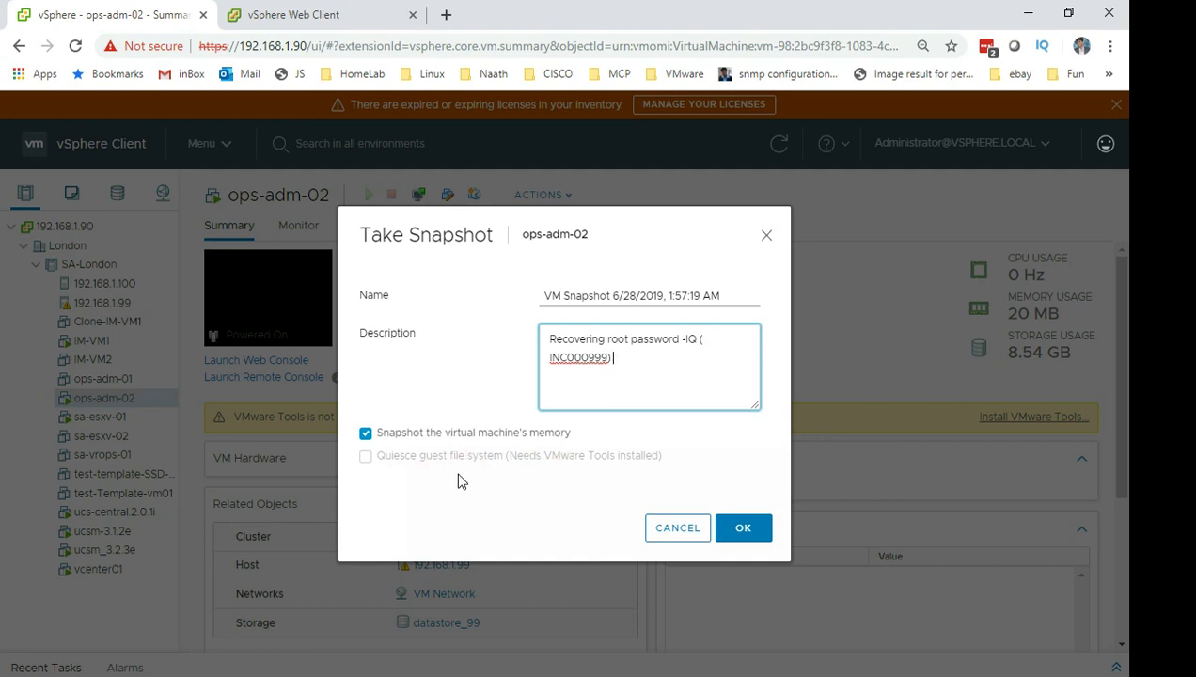
click(365, 433)
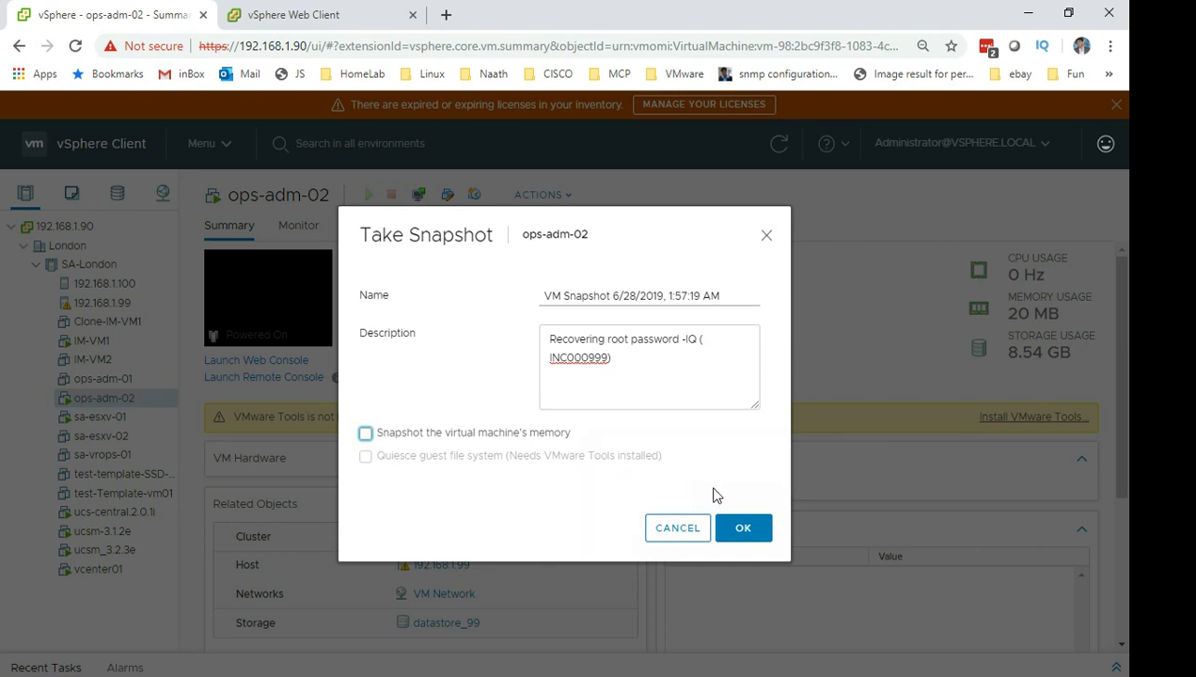
click(574, 460)
click(747, 532)
click(750, 533)
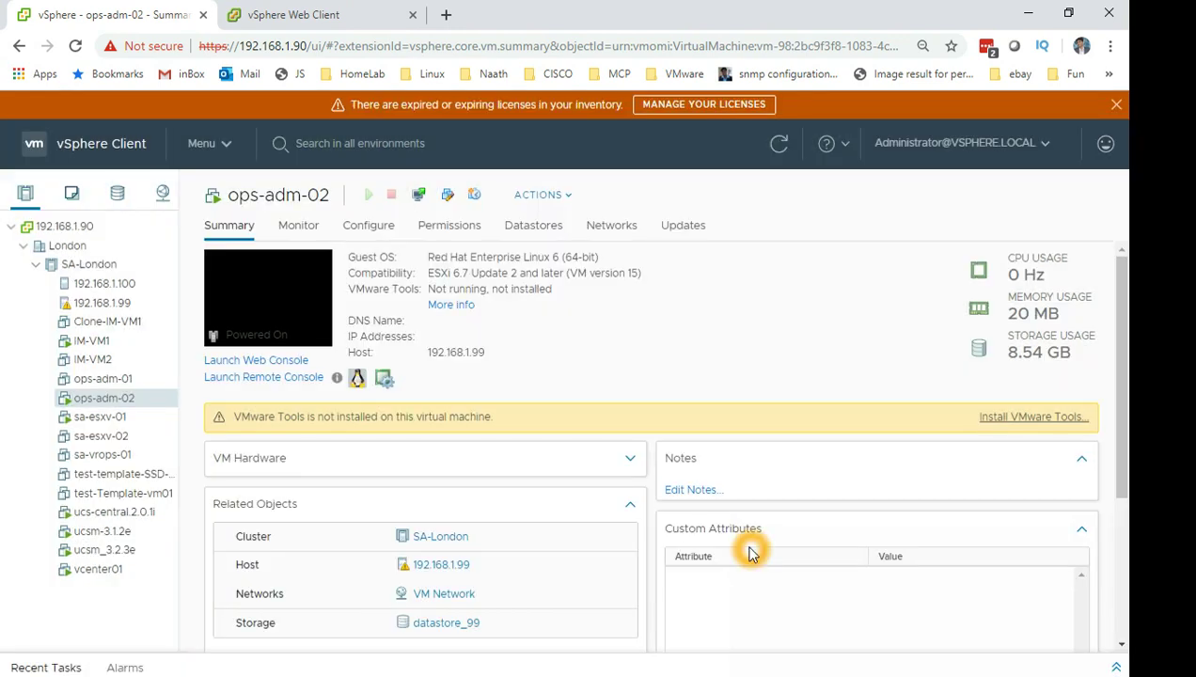
Expand Recent Tasks and confirm 'Create virtual machine snapshot' shows Completed.
click(1113, 665)
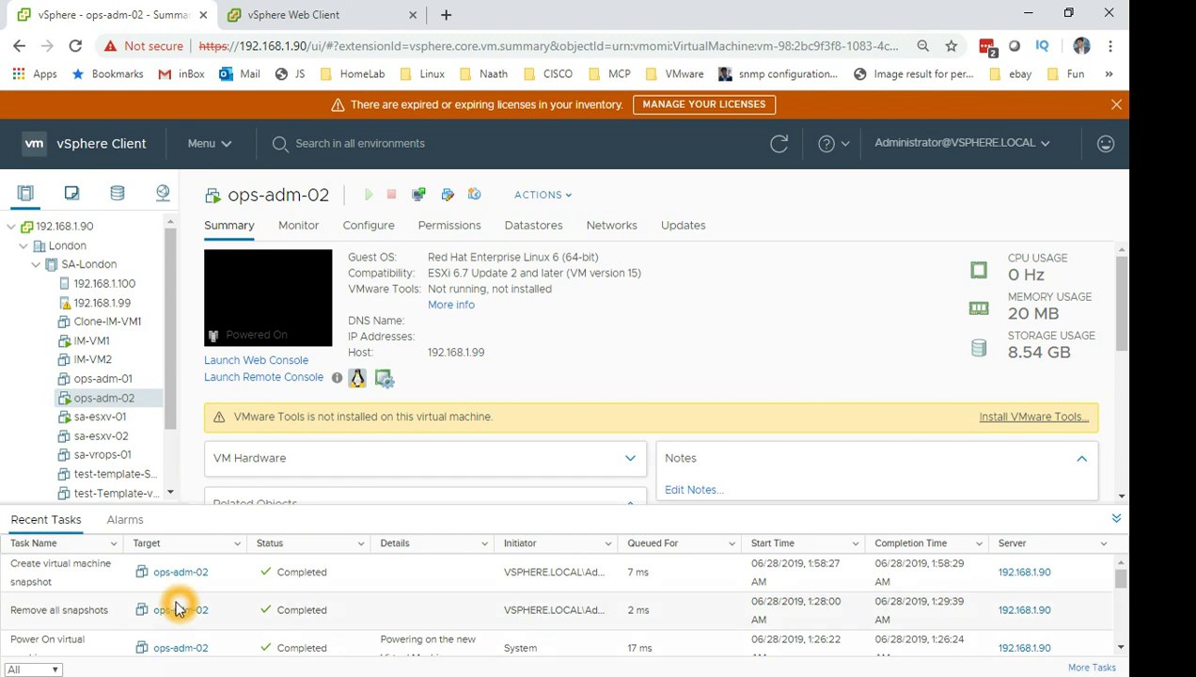
click(43, 566)
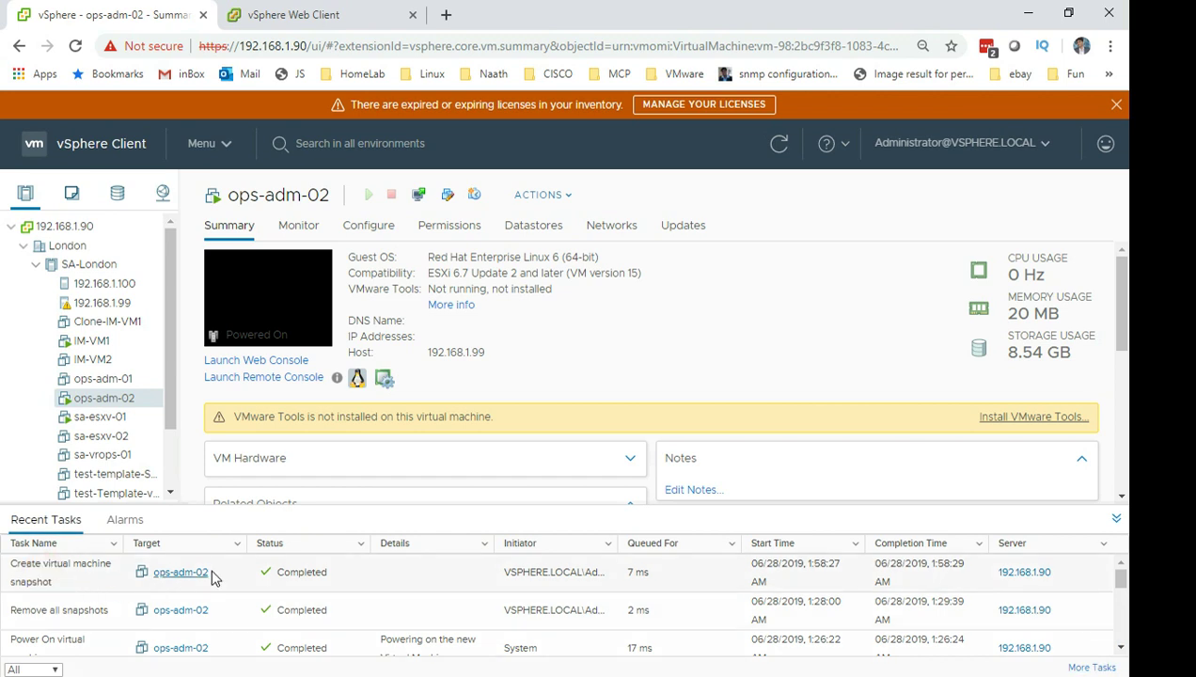
click(463, 568)
click(647, 577)
click(696, 600)
click(692, 594)
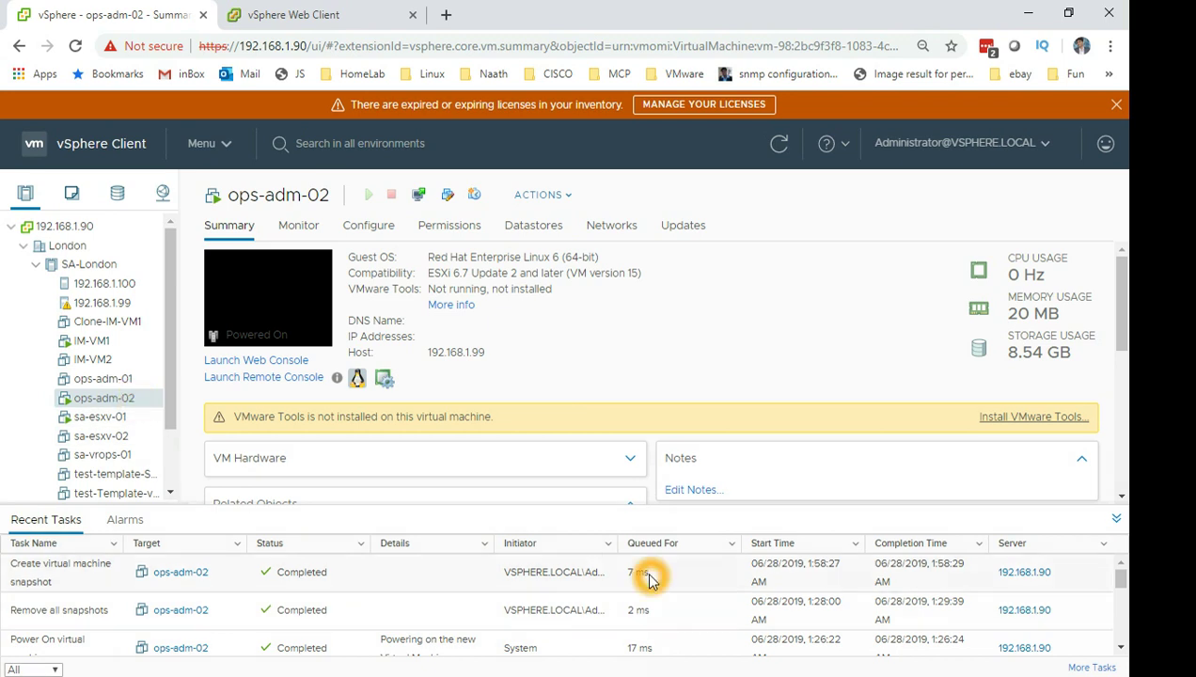
right_click(153, 403)
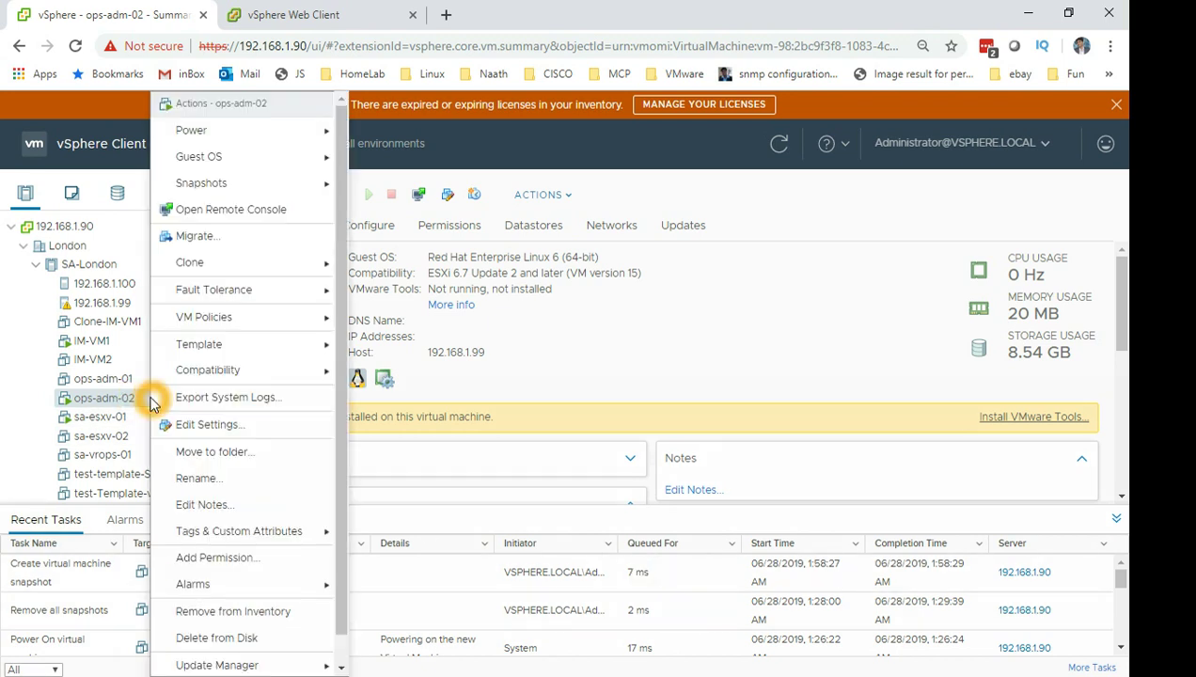
mouse_move(243, 192)
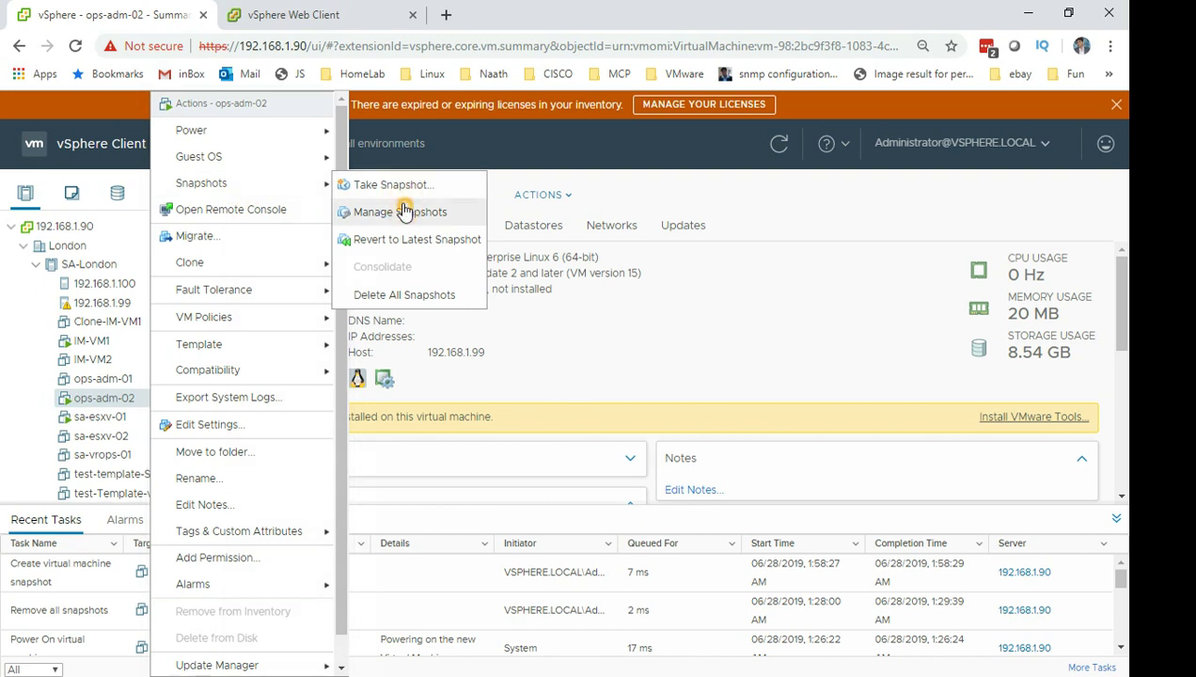
click(399, 212)
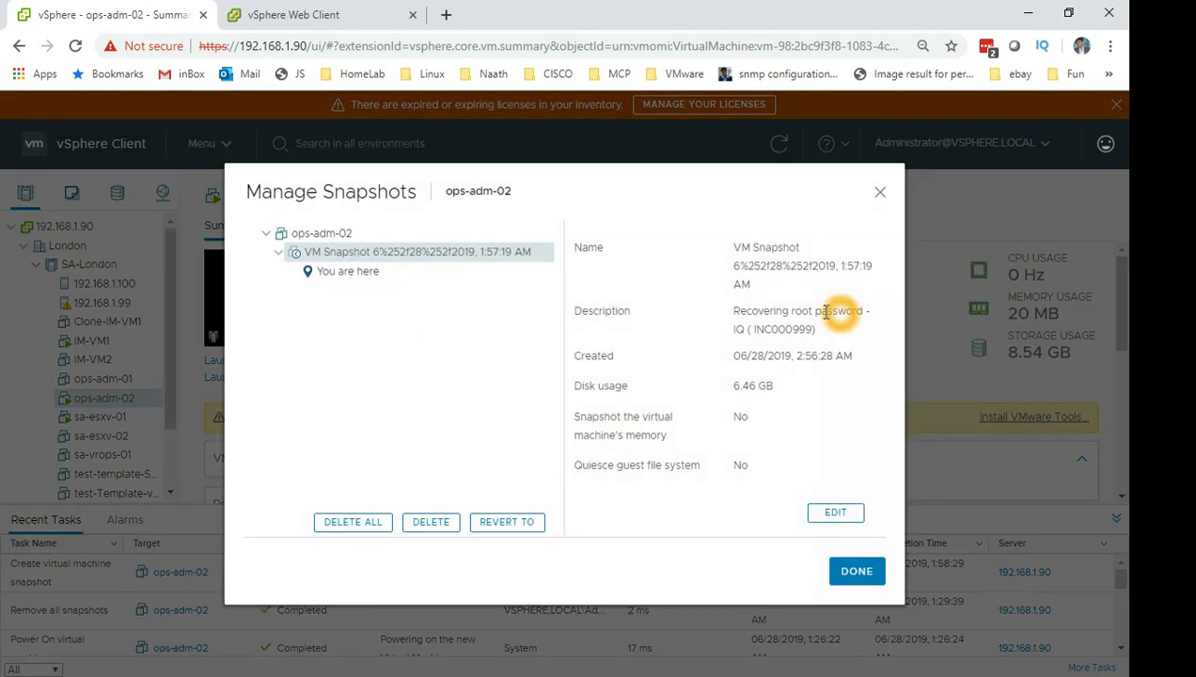
drag(746, 312, 823, 325)
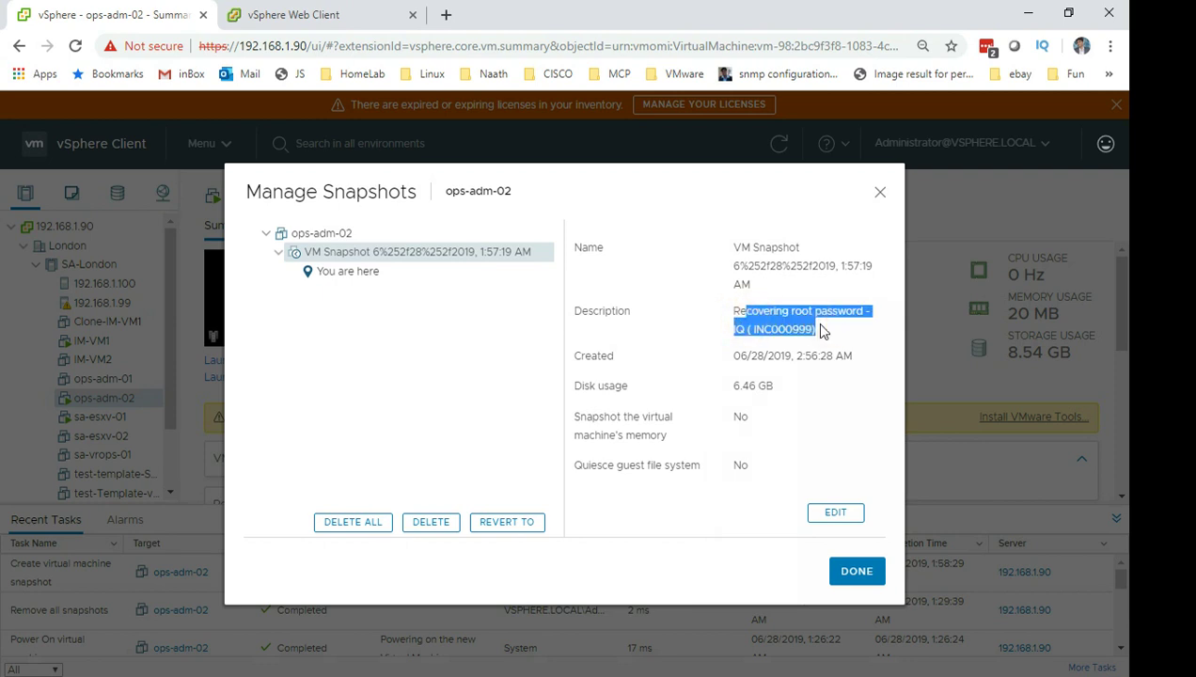
click(840, 571)
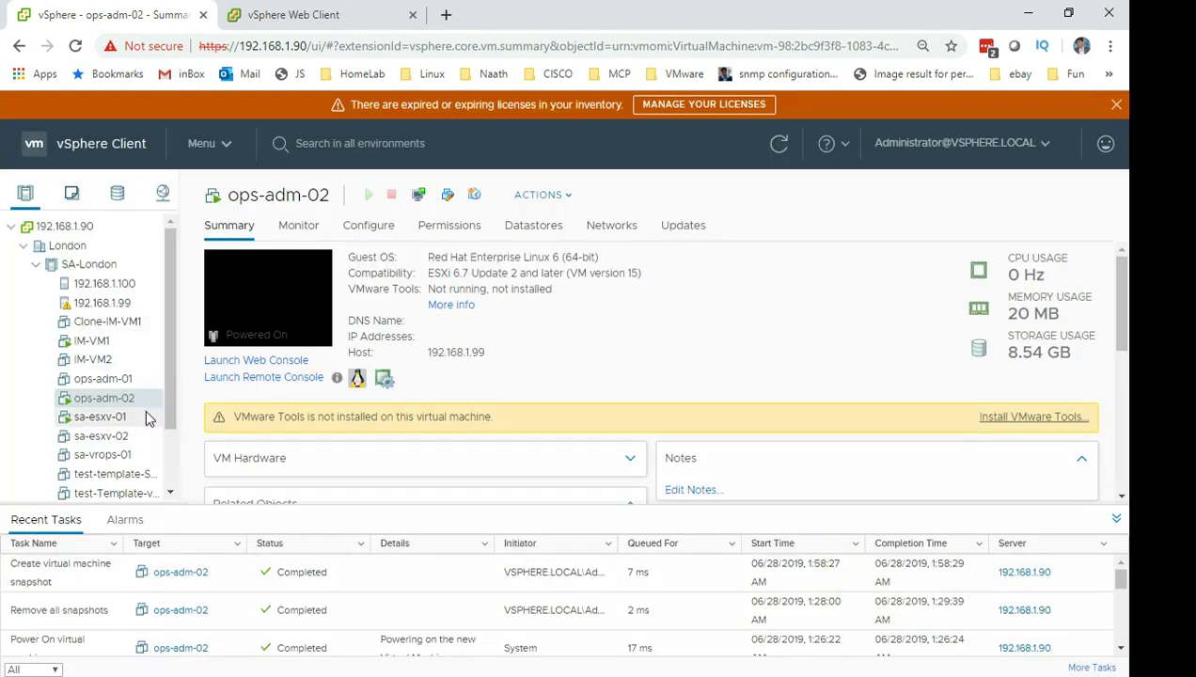
Start another Take Snapshot for ops-adm-02 from its Snapshots menu.
right_click(130, 393)
click(229, 164)
click(242, 188)
click(381, 188)
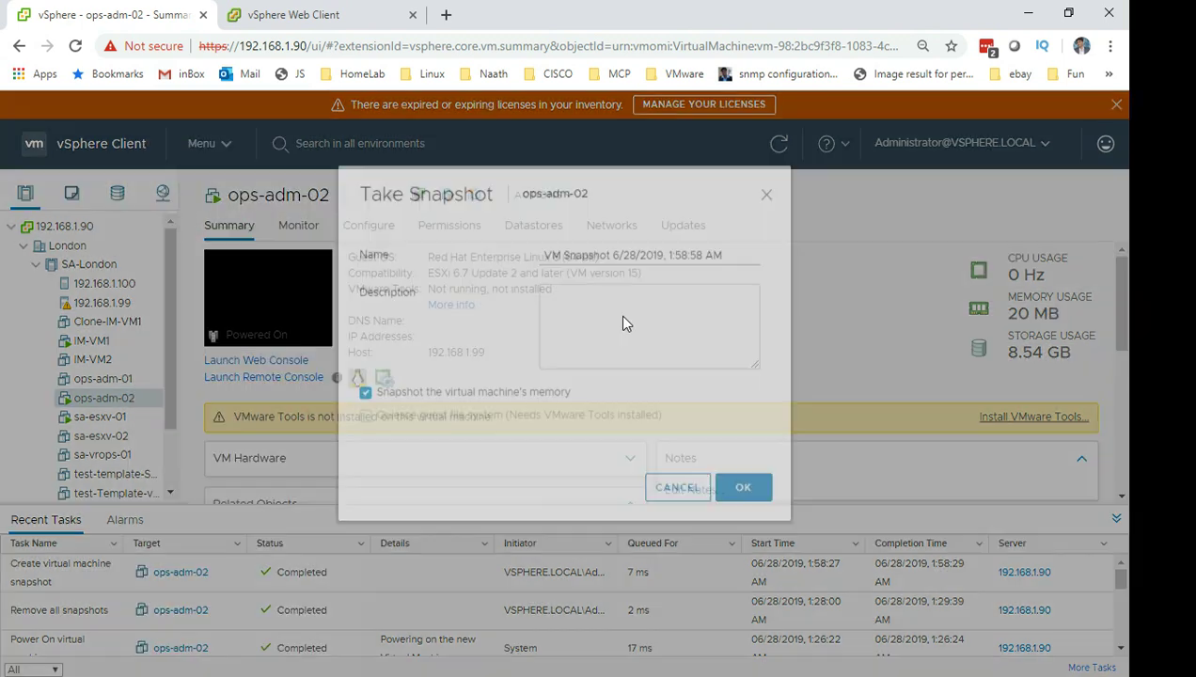
Describe the second snapshot as 'Test for showing a chain - IQ'.
click(630, 357)
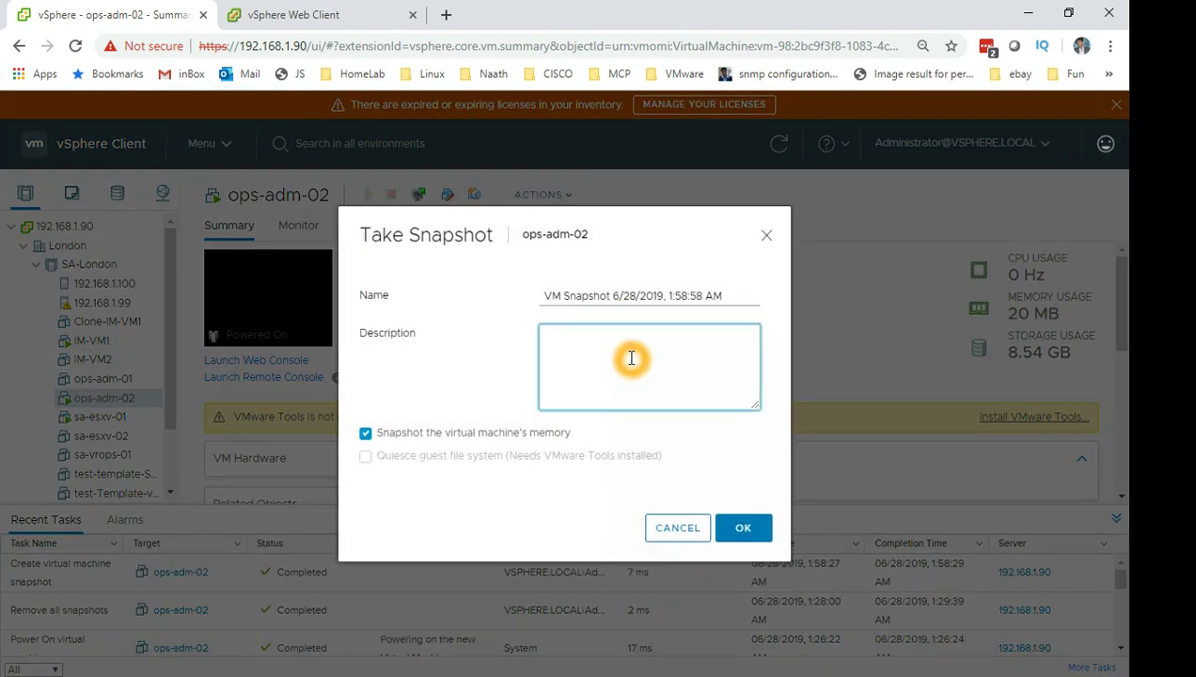
text(Test for shoing)
key(BackSpace)
key(BackSpace)
key(BackSpace)
key(BackSpace)
text(wing a change)
key(BackSpace)
text(e)
key(BackSpace)
key(BackSpace)
key(BackSpace)
text(ain - IB)
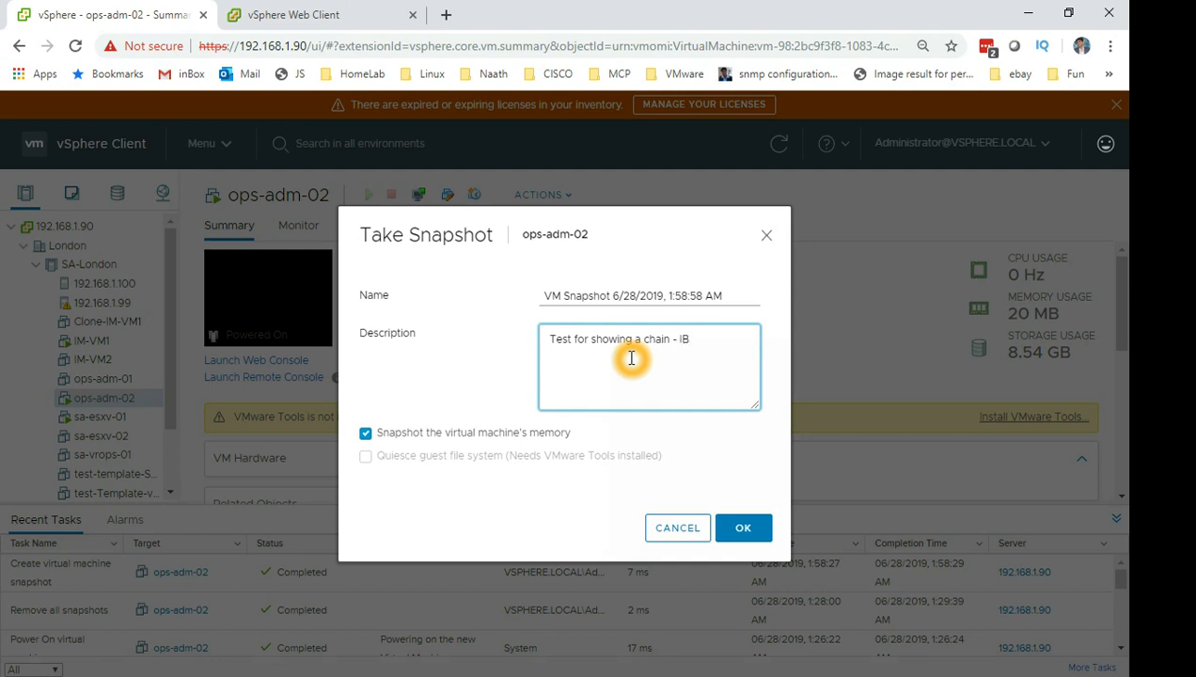
key(BackSpace)
text(Q)
Leave memory out and take the second snapshot.
click(747, 528)
click(365, 433)
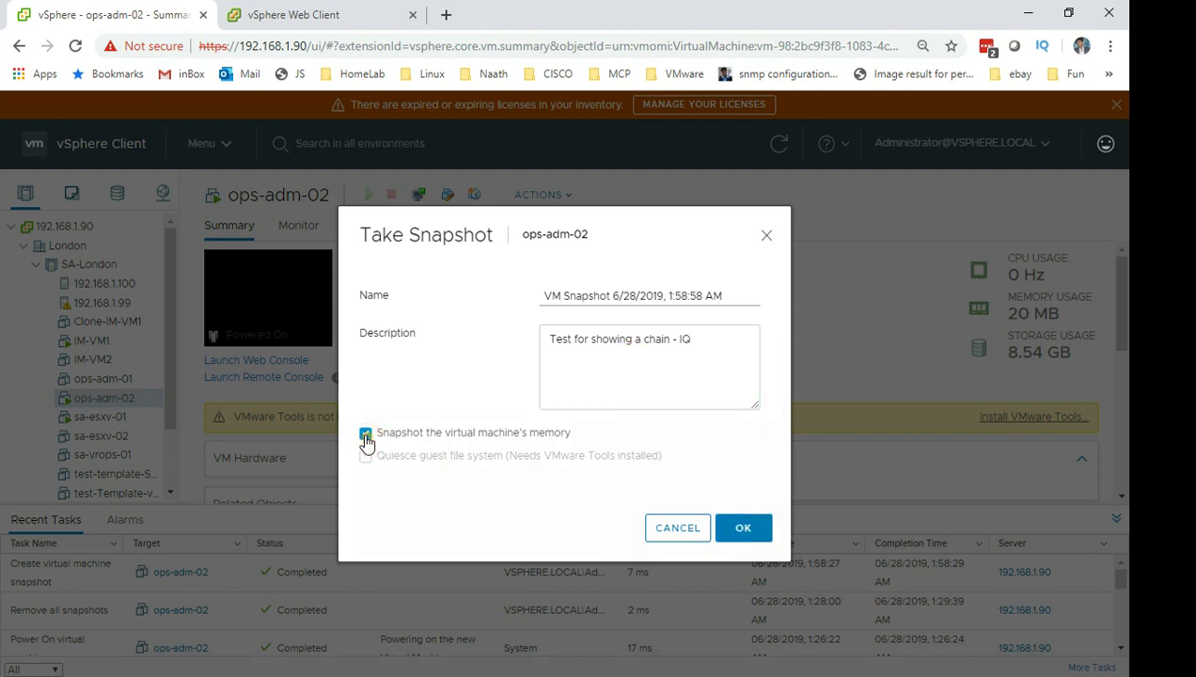
click(754, 530)
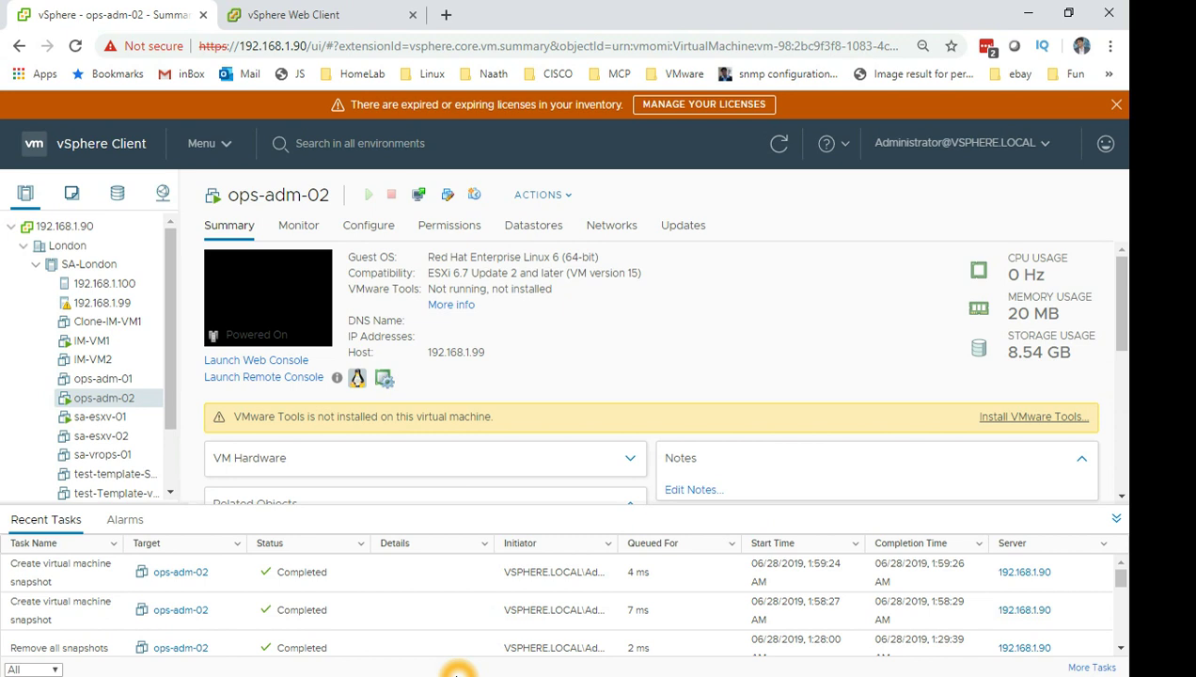
key(alt+Tab)
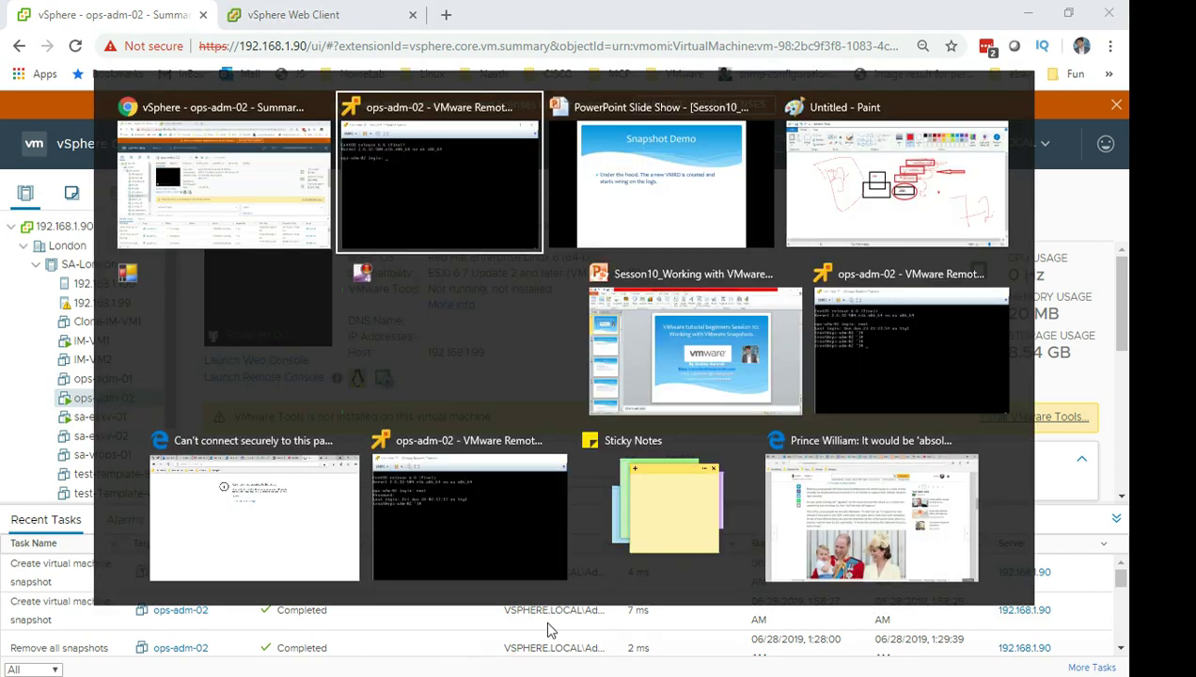
key(Tab)
key(Tab)
key(Tab)
key(shift+Tab)
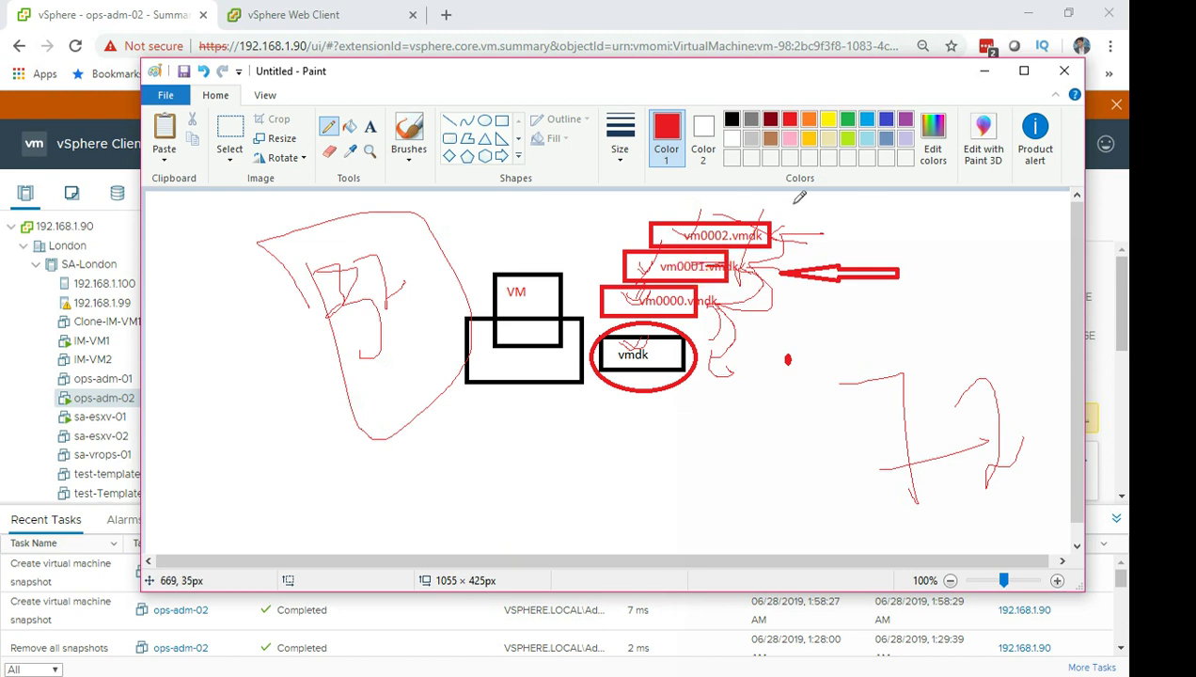
click(984, 71)
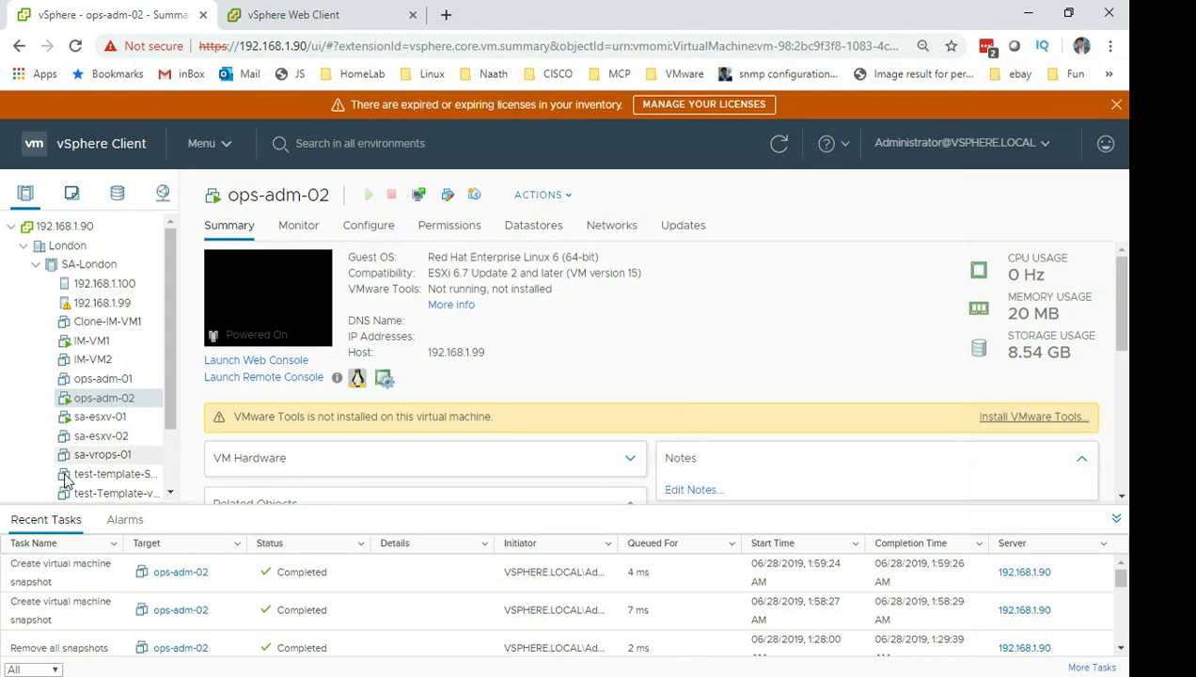
Review ops-adm-02's snapshot chain, with the 23.02 MB second snapshot under the first.
right_click(109, 399)
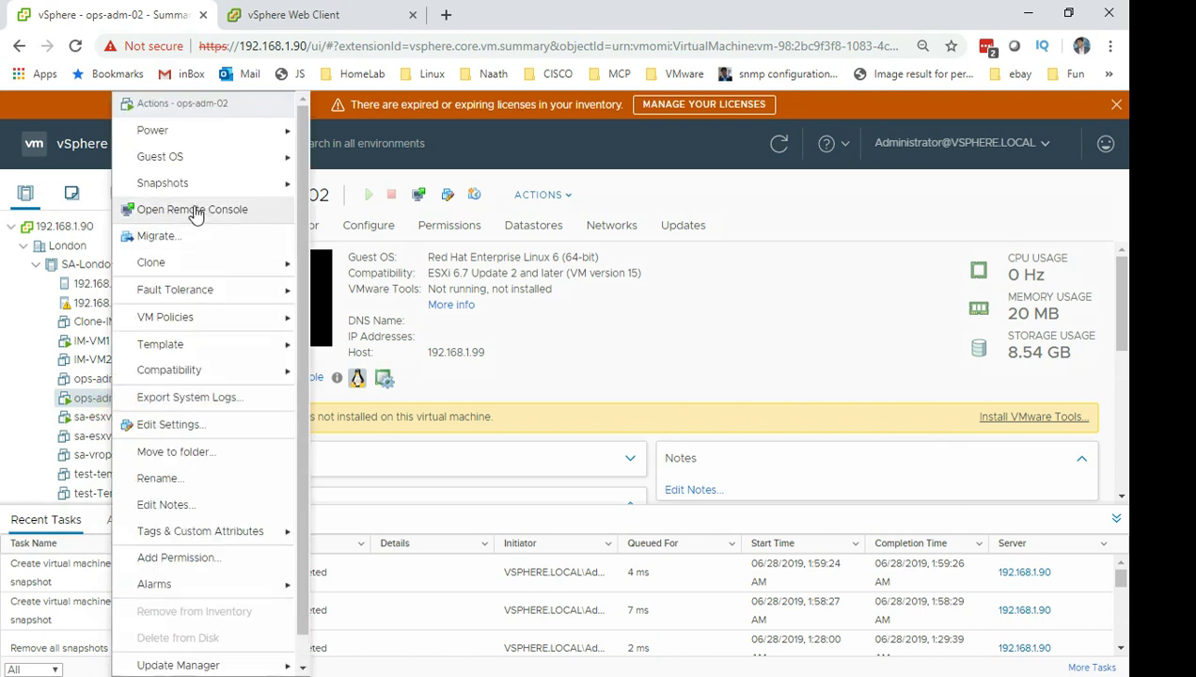
mouse_move(202, 184)
click(373, 212)
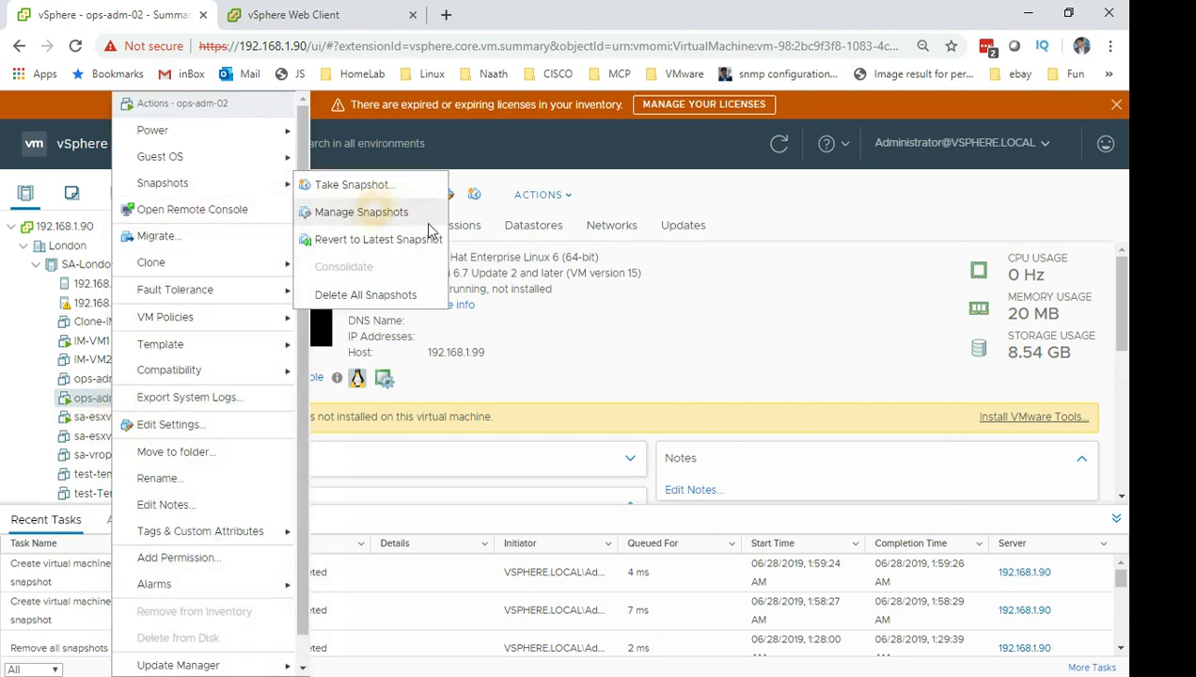
click(331, 252)
click(419, 272)
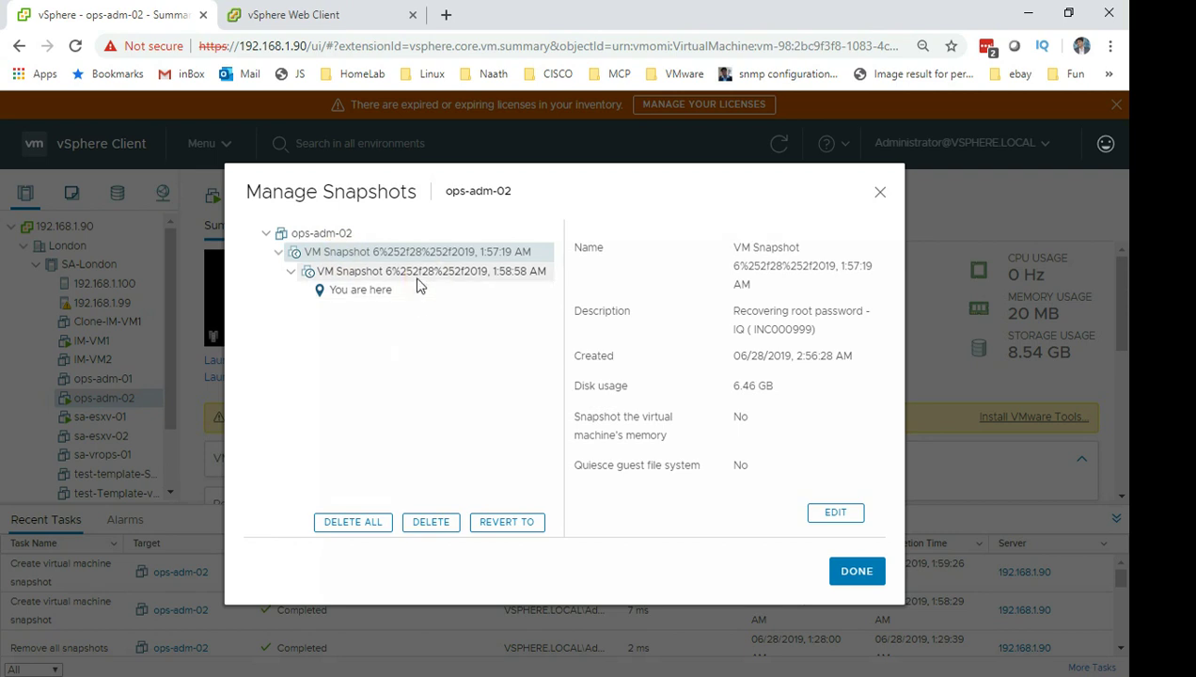
drag(737, 311, 879, 311)
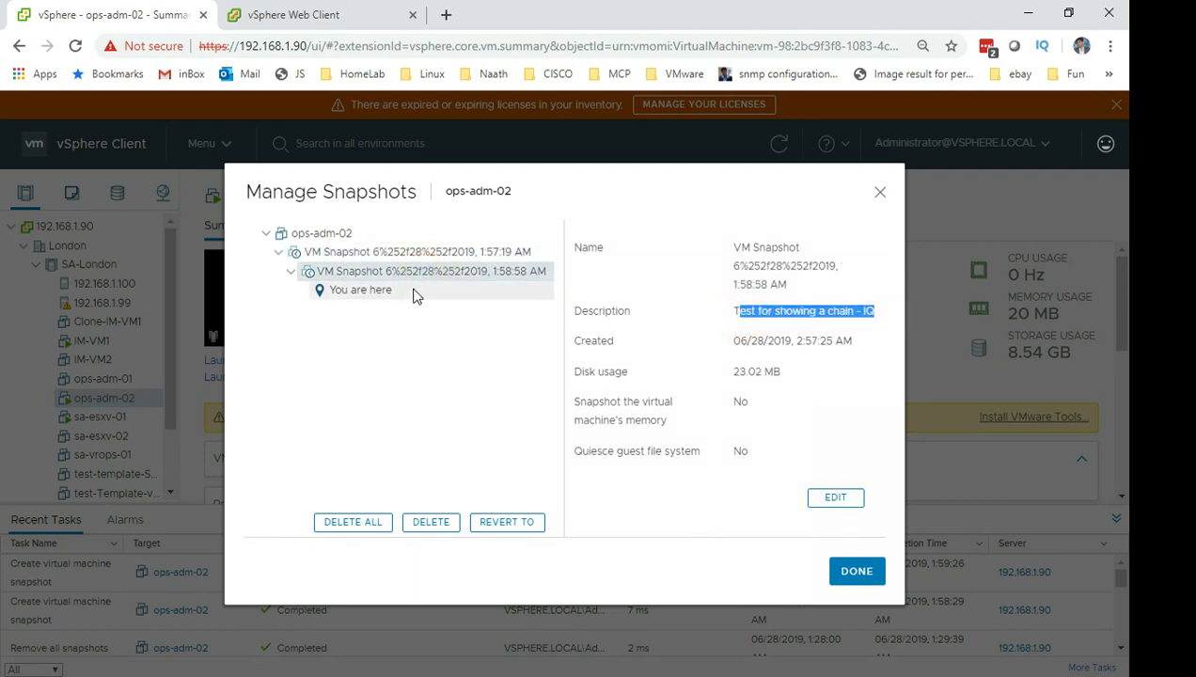
Select the first snapshot, revert to it, and close the snapshot manager.
click(536, 255)
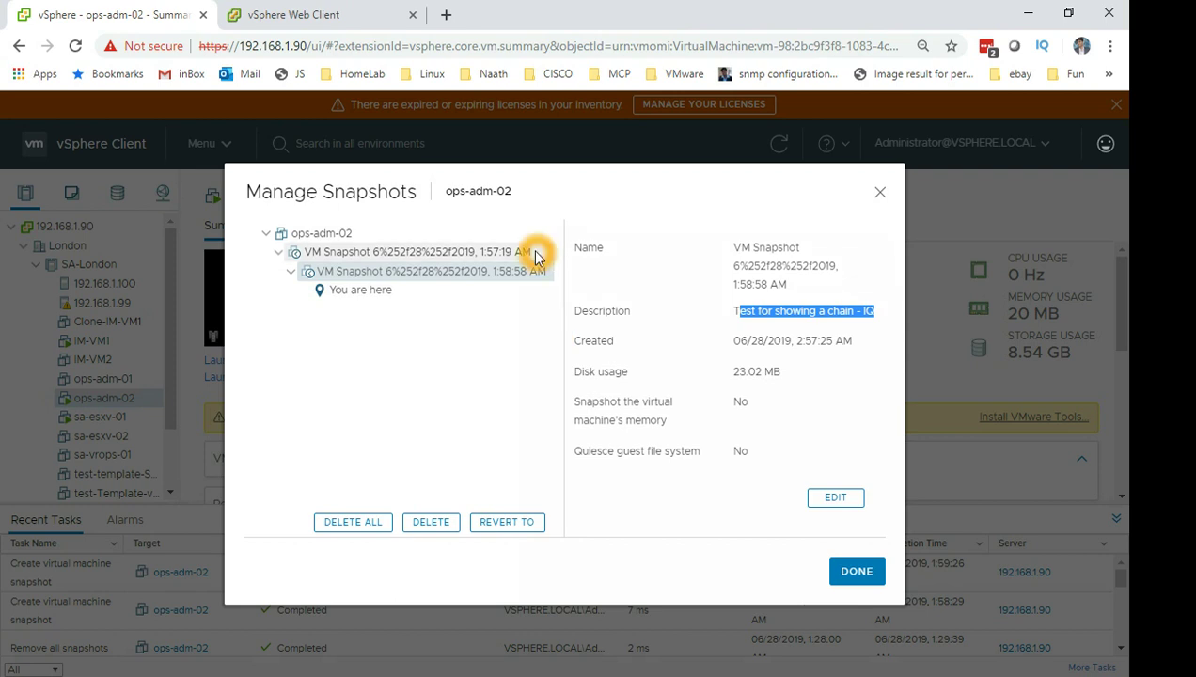
click(494, 254)
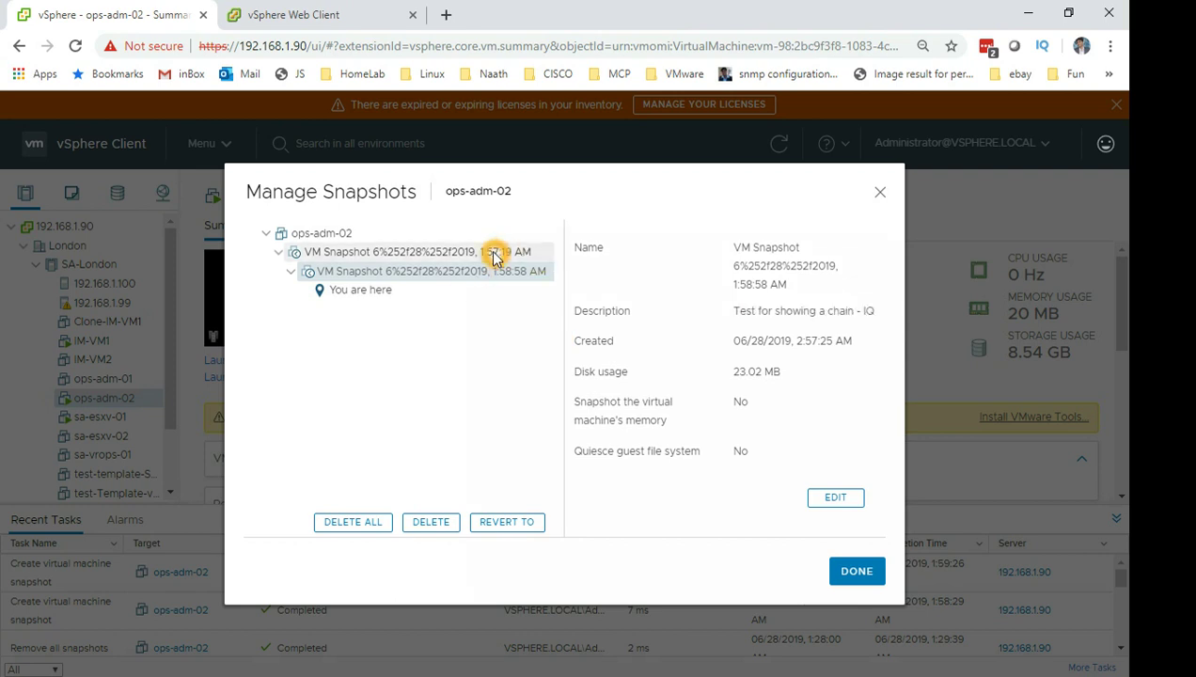
click(512, 530)
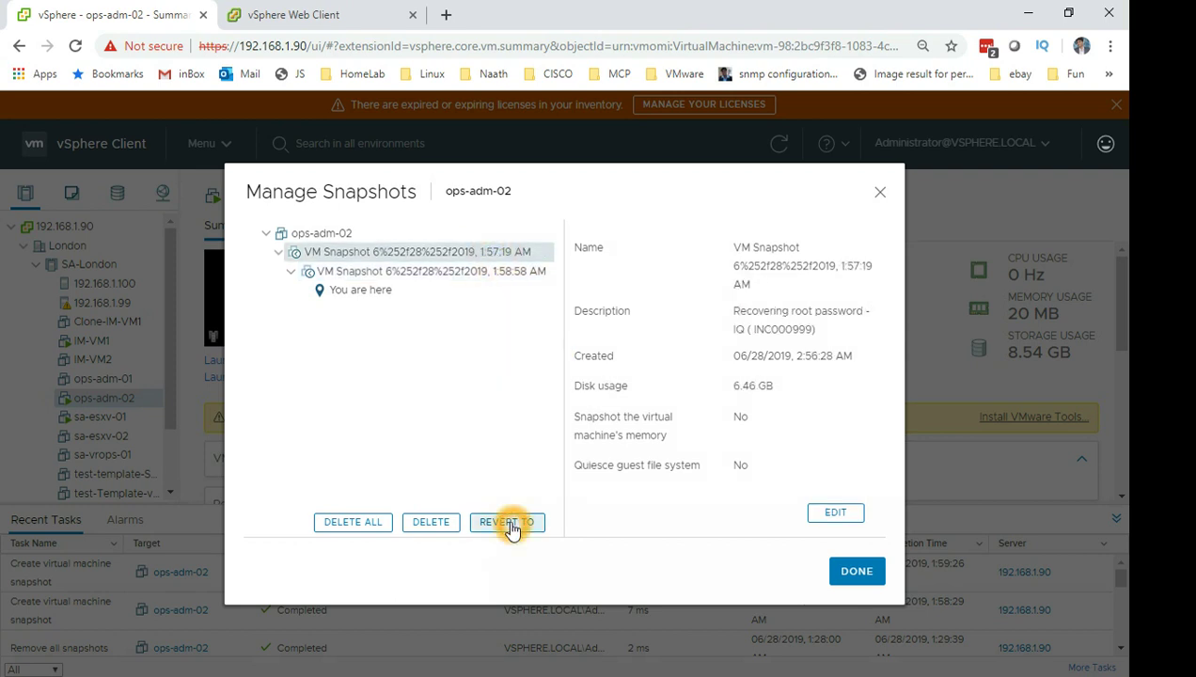
click(546, 257)
click(867, 579)
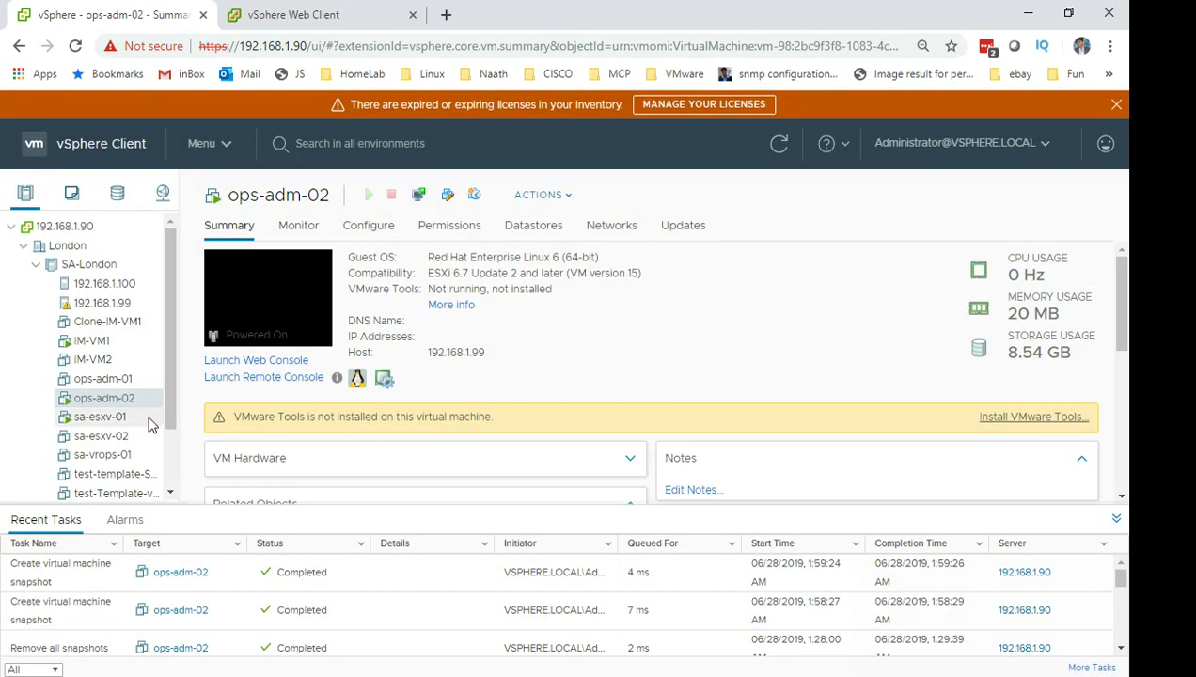
click(142, 406)
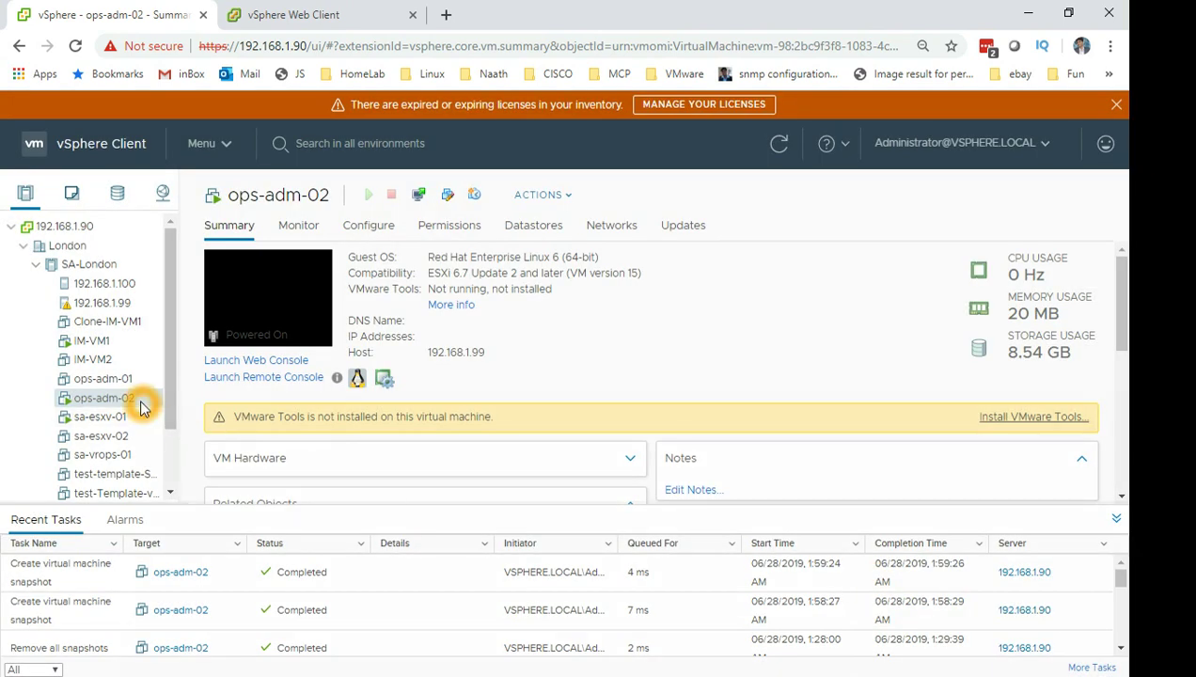
Power off ops-adm-02 and confirm YES.
right_click(141, 405)
mouse_move(268, 133)
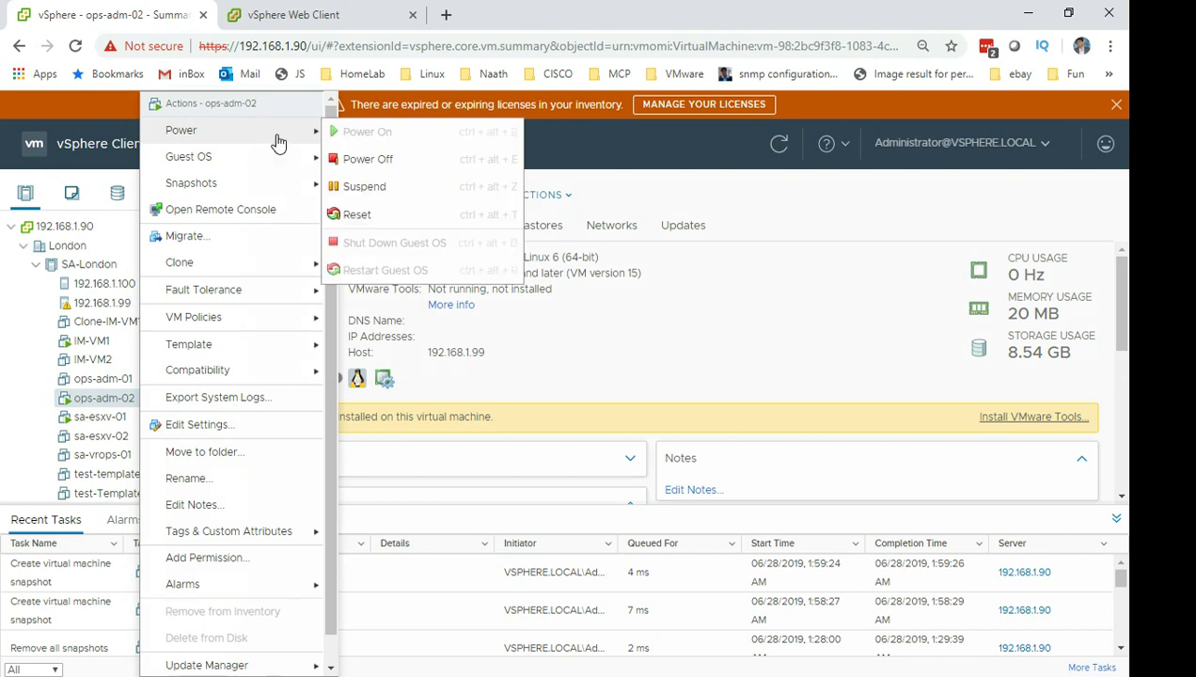
click(362, 159)
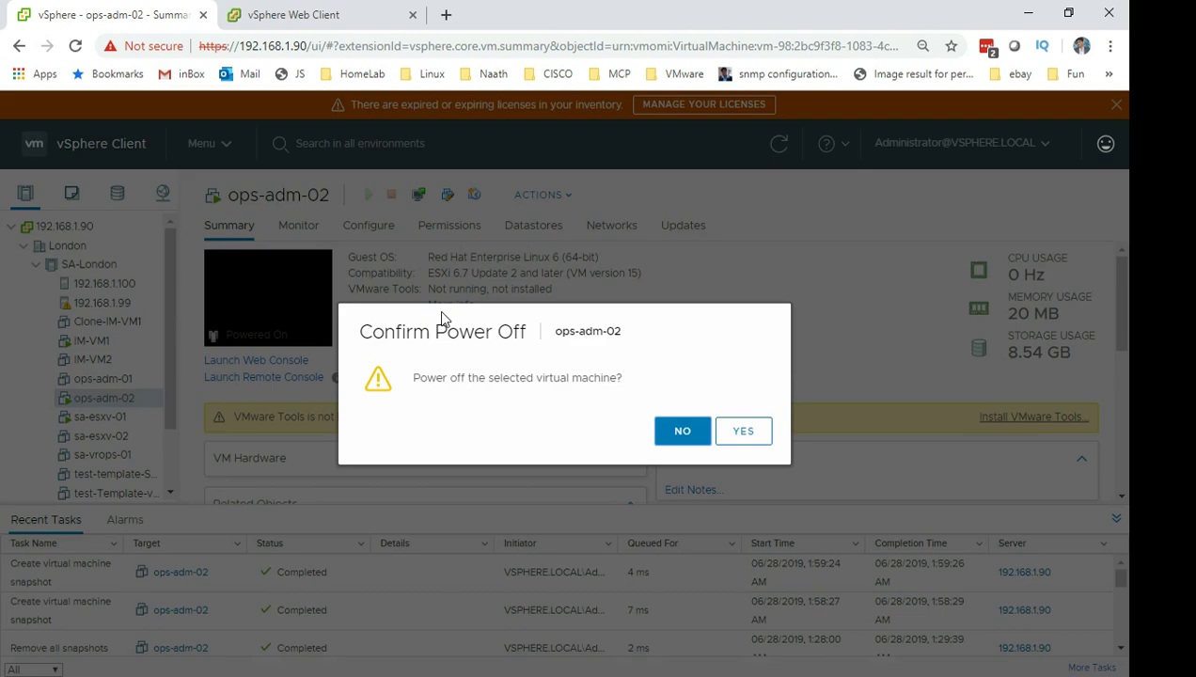
click(742, 431)
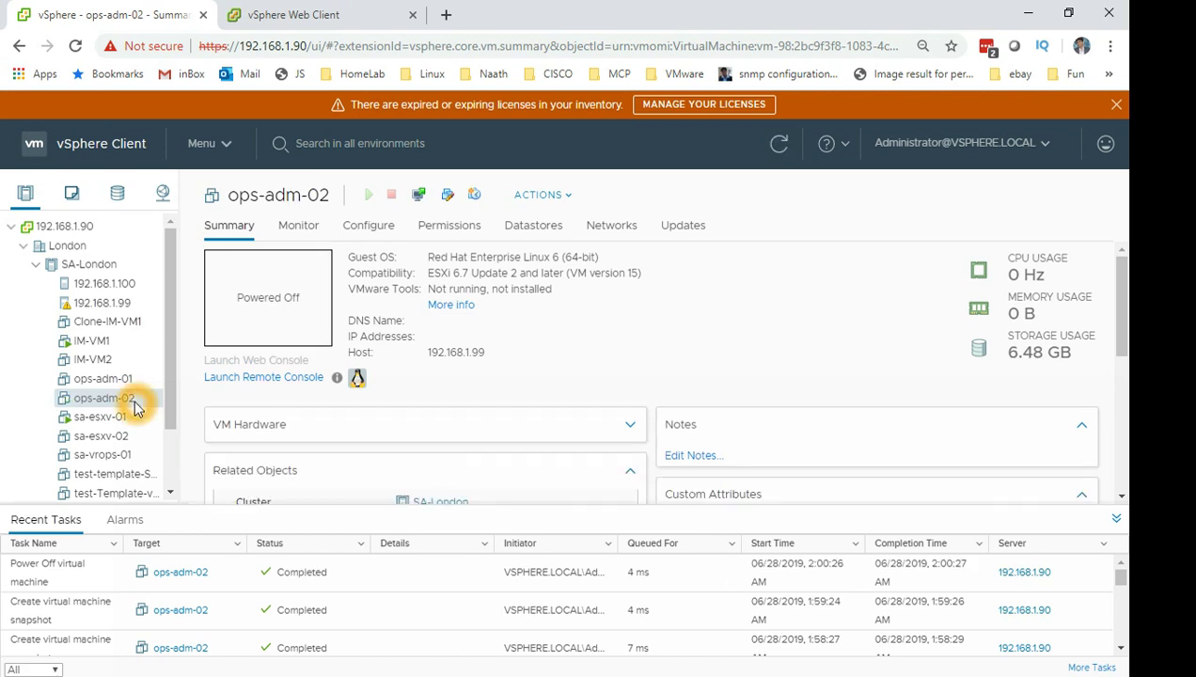
Power ops-adm-02 back on and open it in VMware Remote Console.
right_click(146, 406)
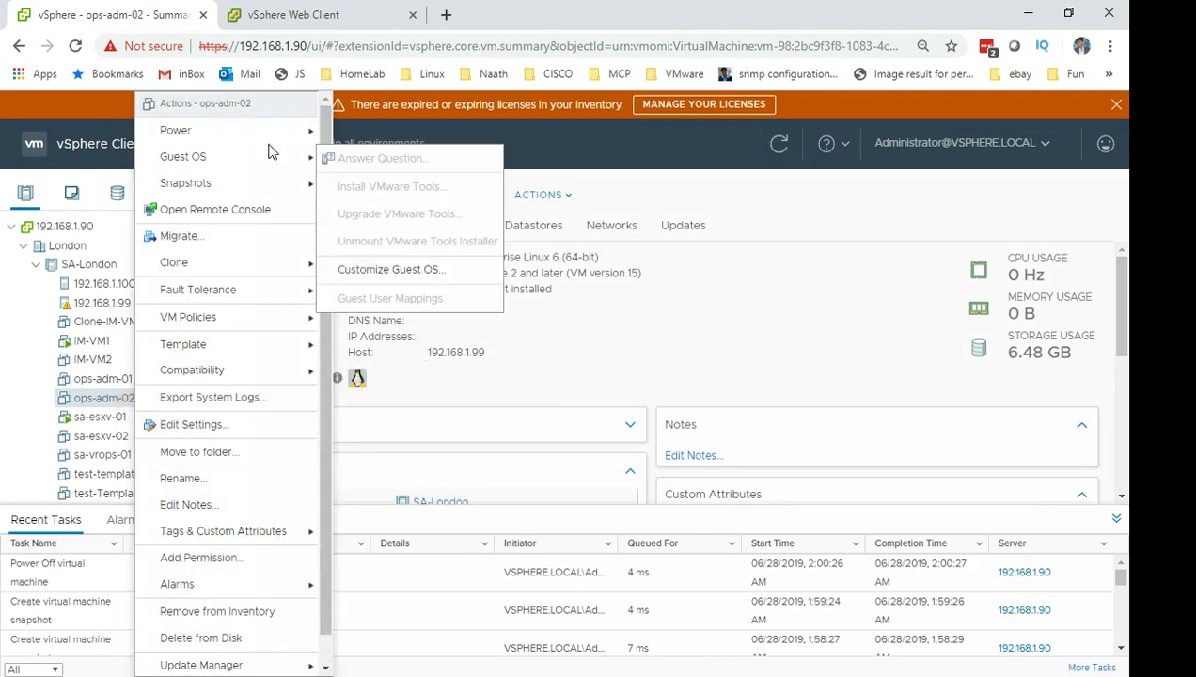
mouse_move(270, 138)
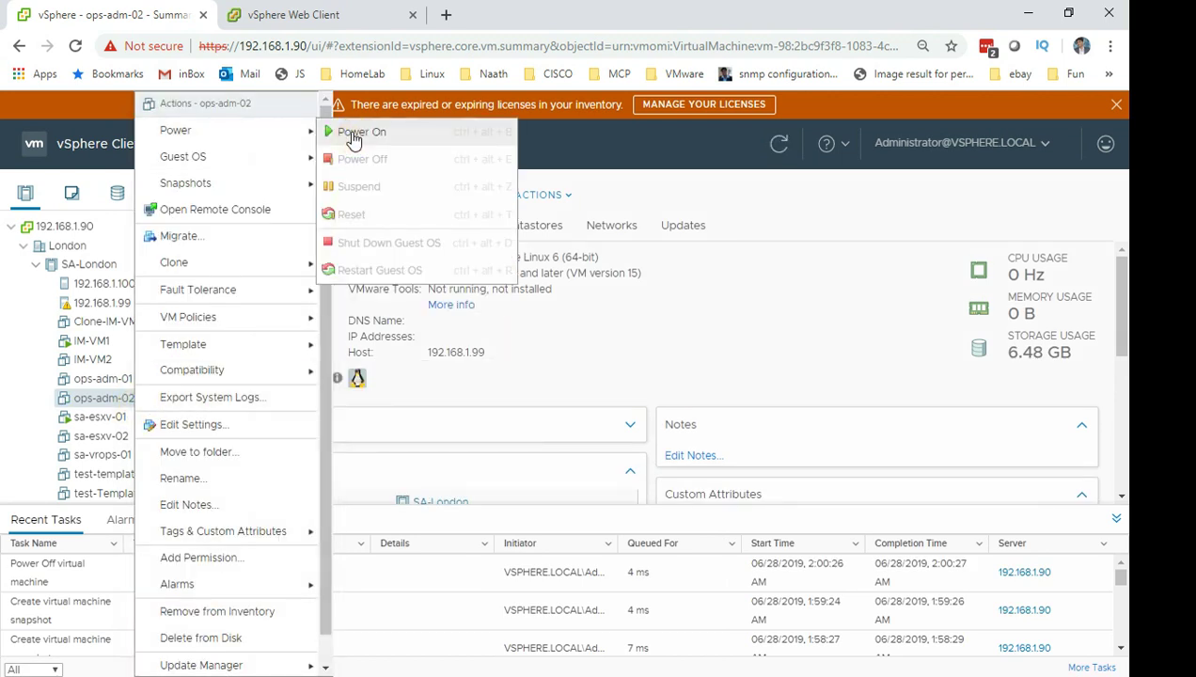
click(354, 138)
click(313, 377)
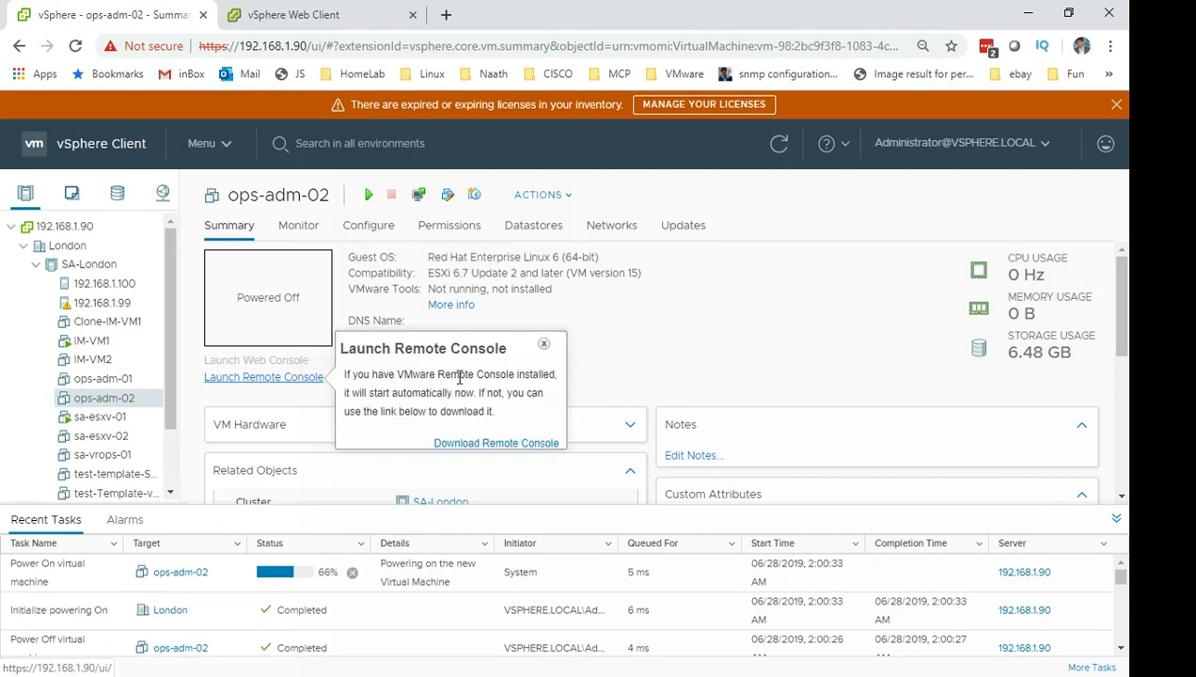
click(582, 143)
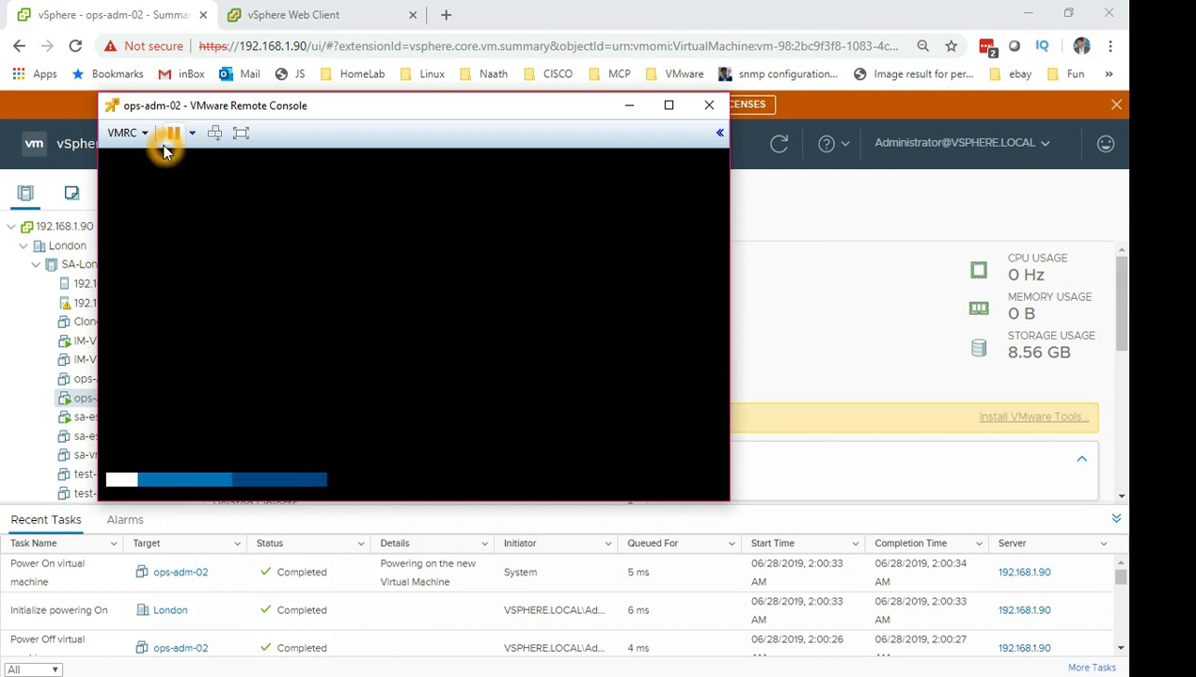
Restart the ops-adm-02 guest and halt it at the GRUB menu listing two CentOS kernels.
click(136, 135)
mouse_move(159, 161)
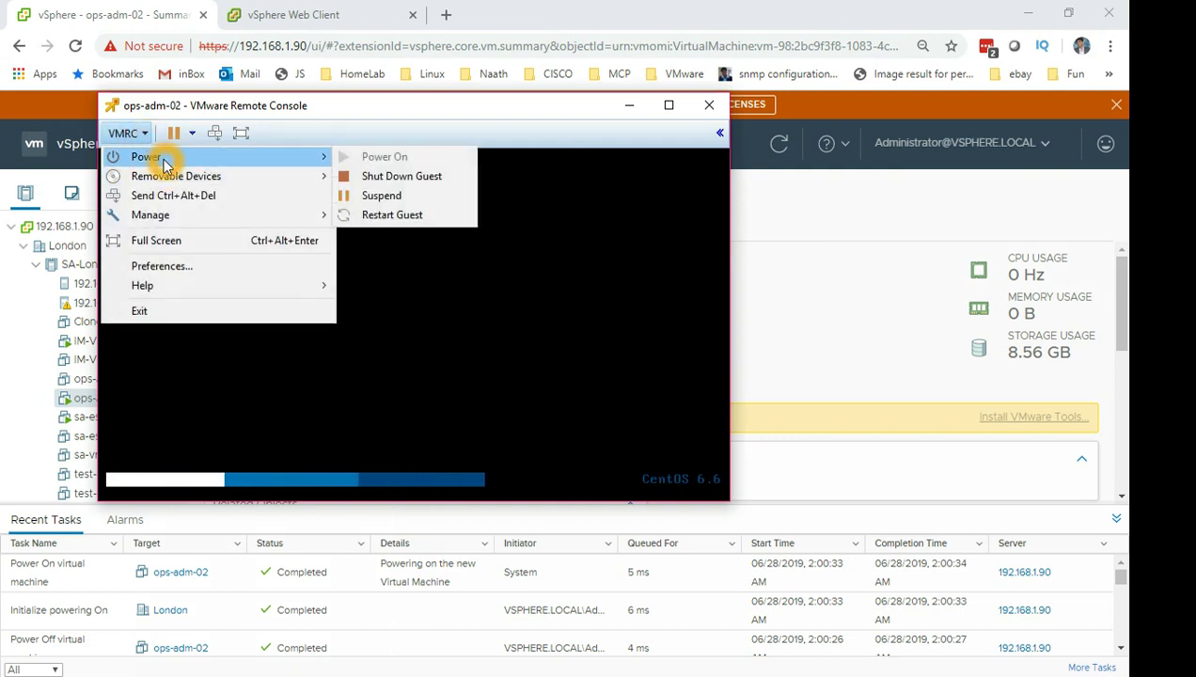
click(394, 215)
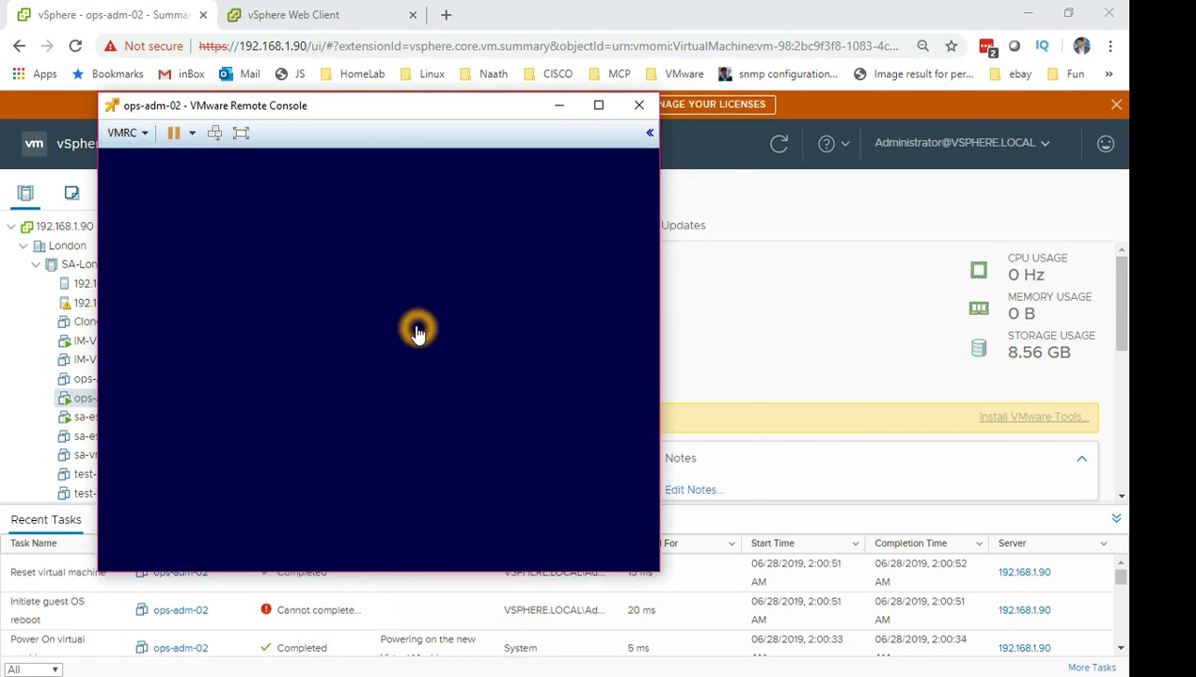
click(417, 328)
key(space)
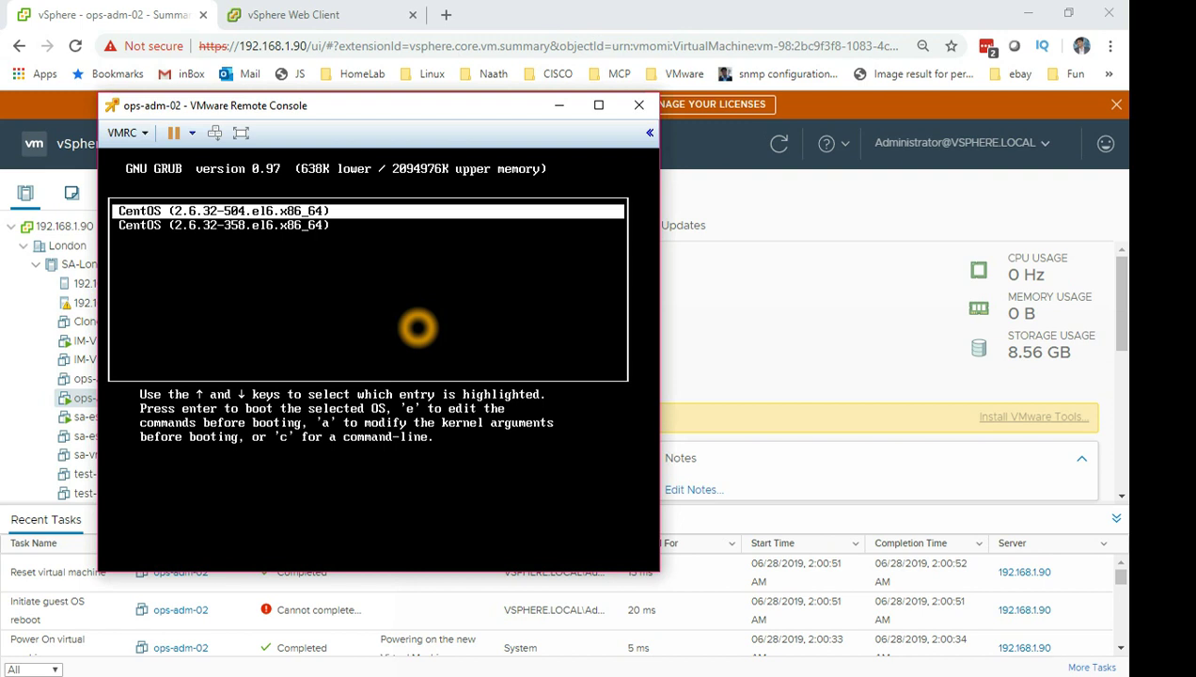
Append 'single' after 'rhgb quiet' on the vmlinuz-2.6.32-504.el6.x86_64 kernel line.
key(e)
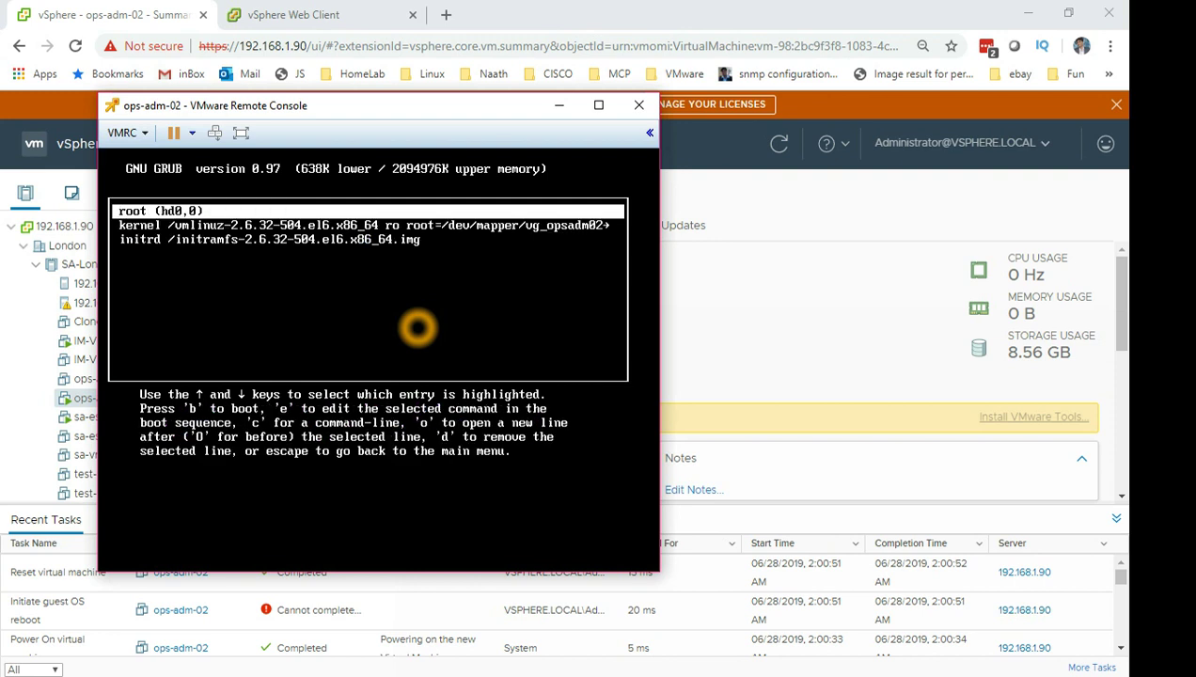
key(Down)
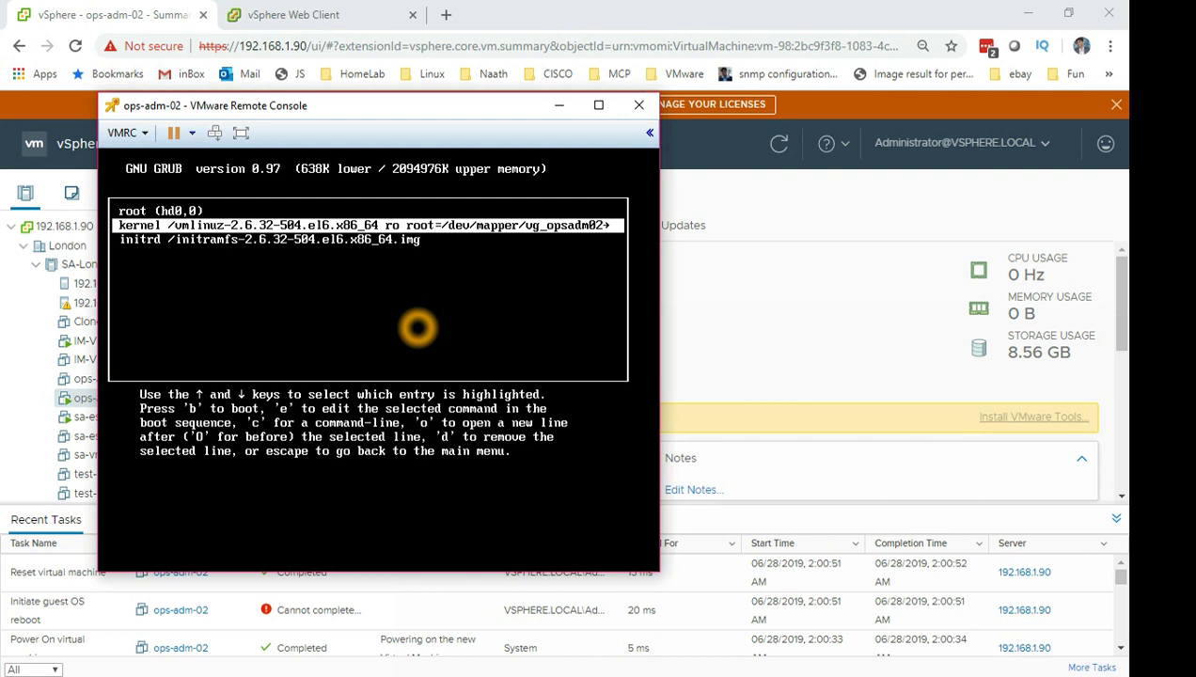
key(e)
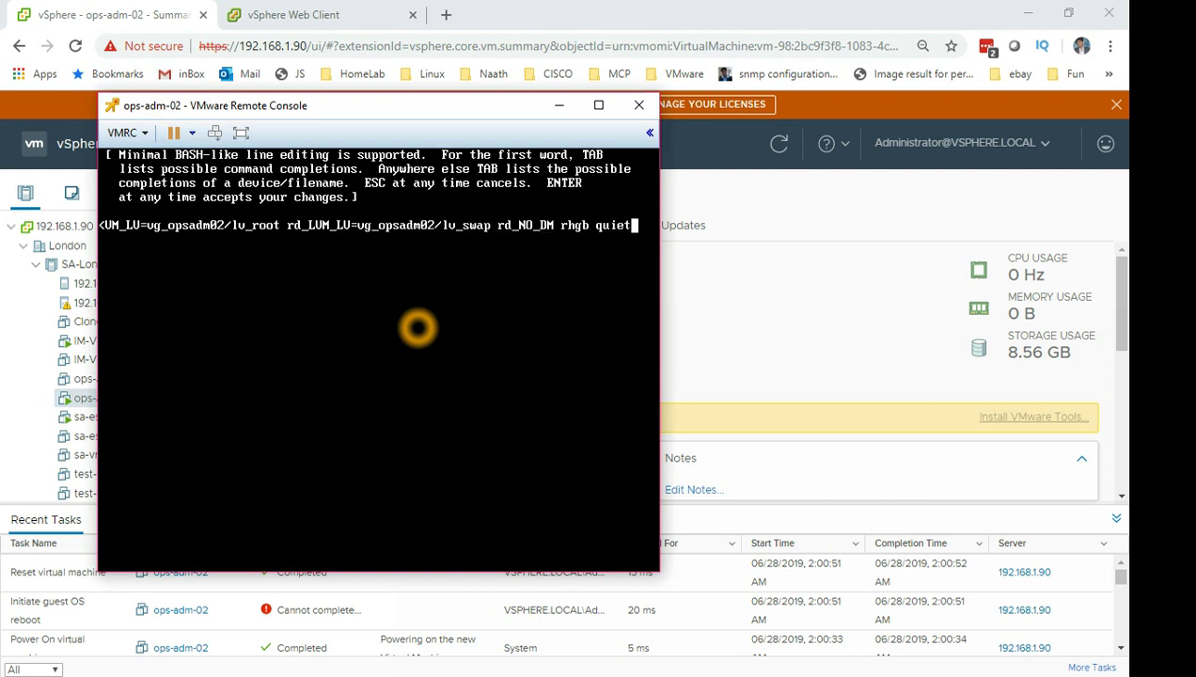
text(single)
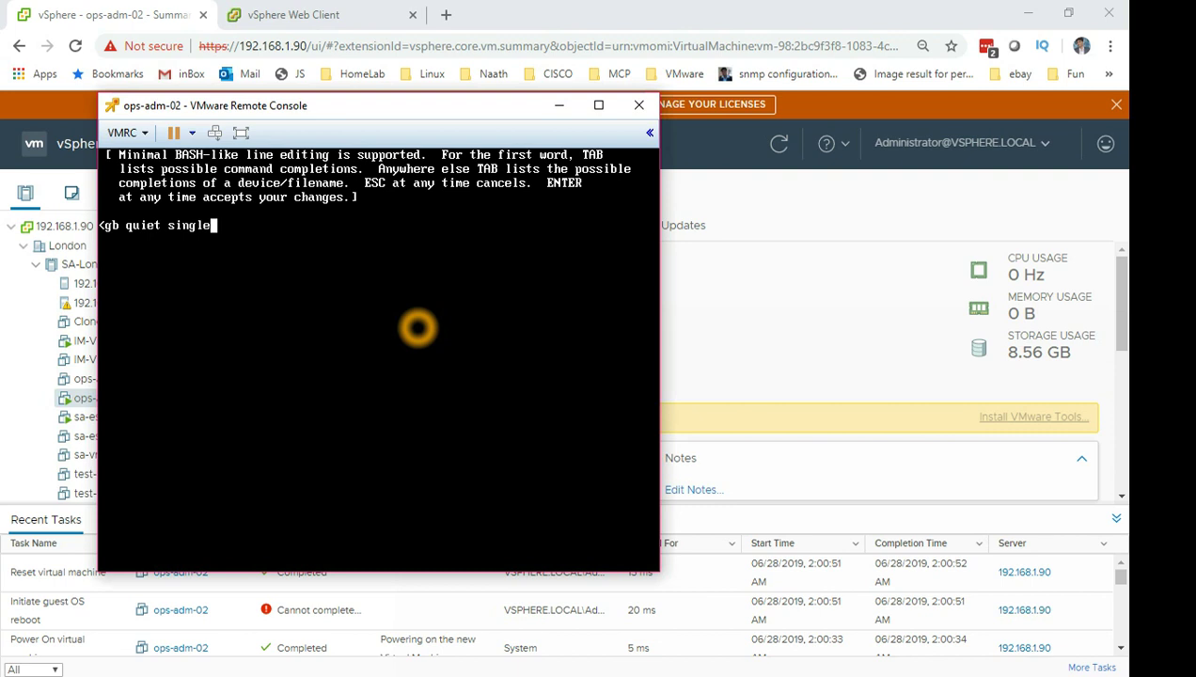
key(Return)
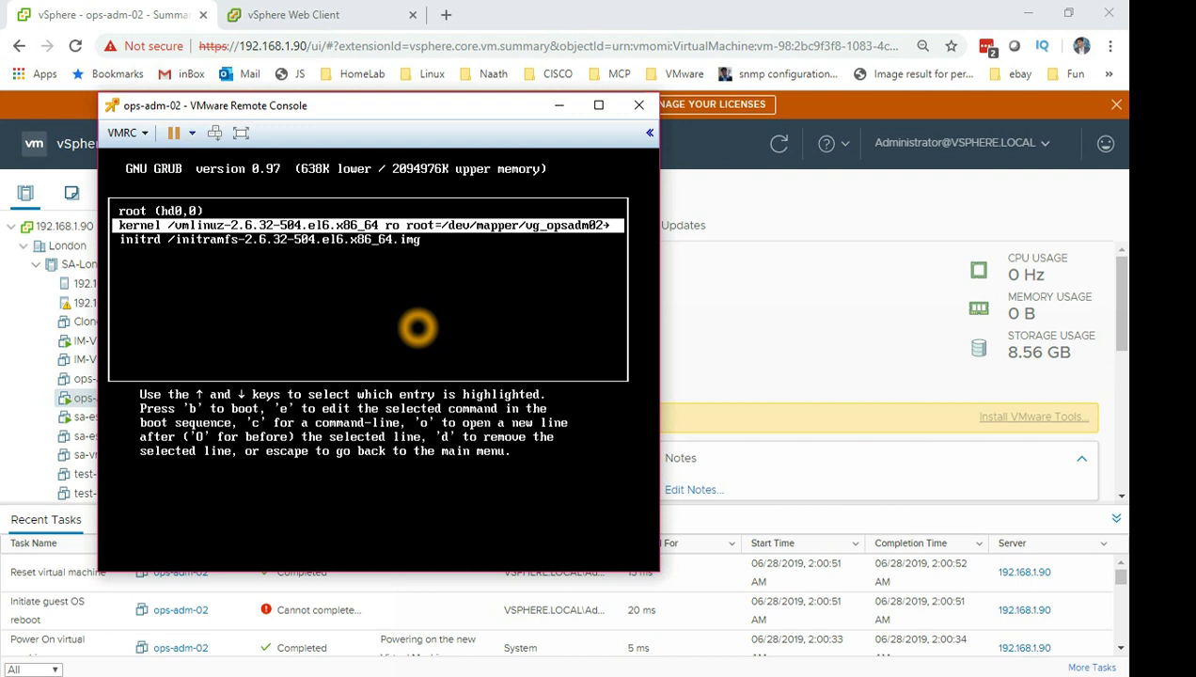
Boot the edited entry and bring up a fresh single-user root prompt.
key(b)
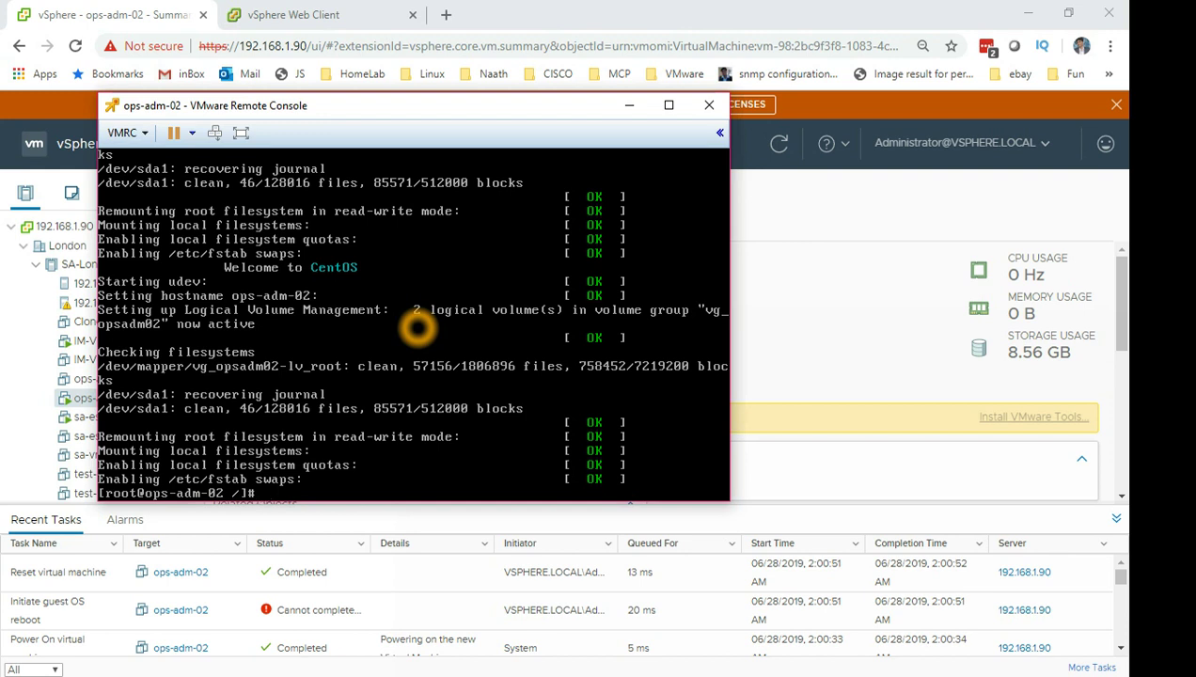
key(Return)
key(Return)
key(Return)
key(Return)
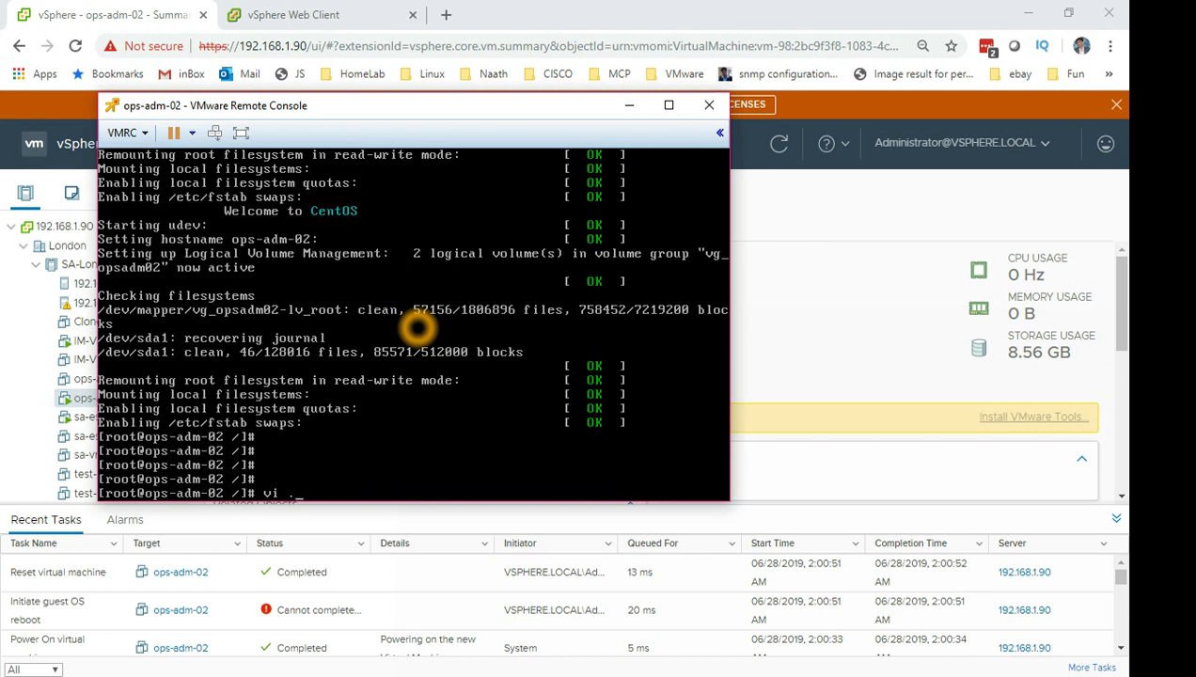
Open /etc/passwd in vi and move the cursor along its first line.
text(etc/passwd)
key(Return)
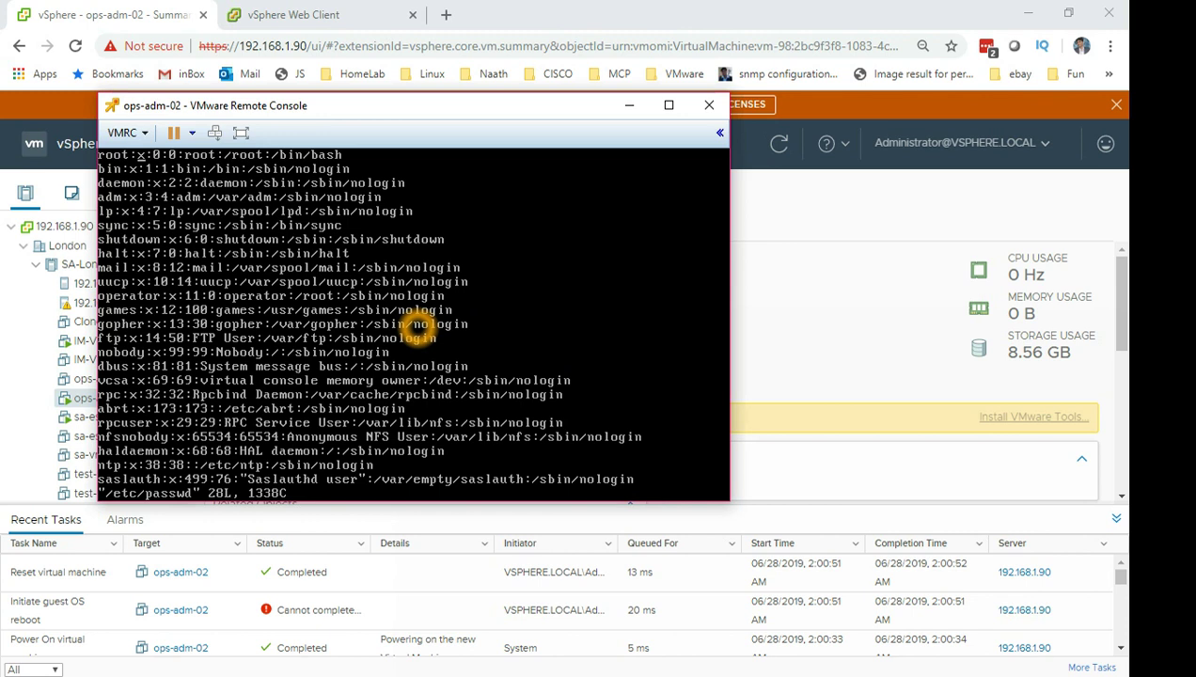
key(l)
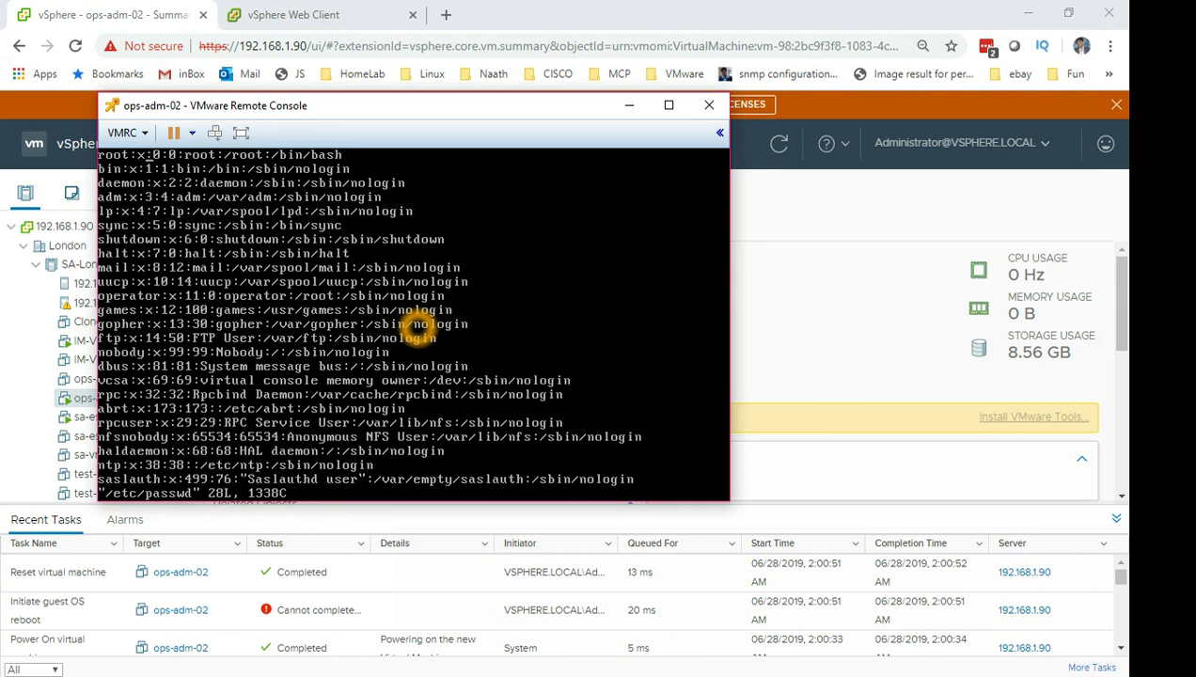
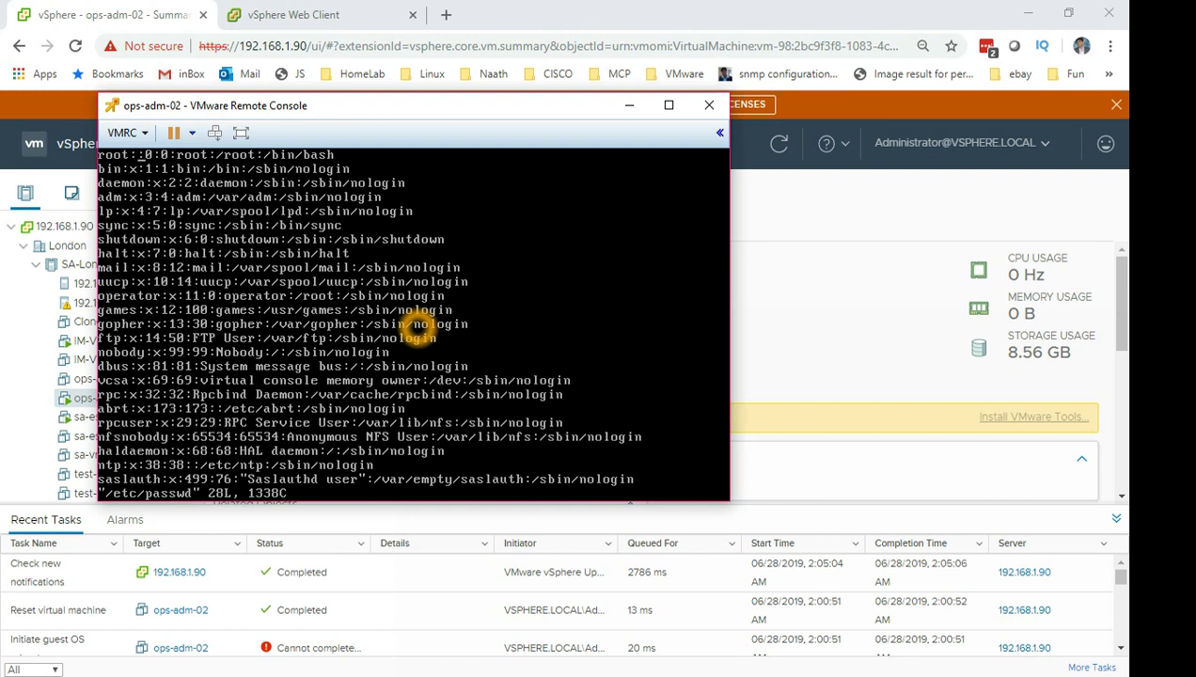
Start a vi ':' command in the /etc/passwd session and delete the stray 'w' characters.
text(:)
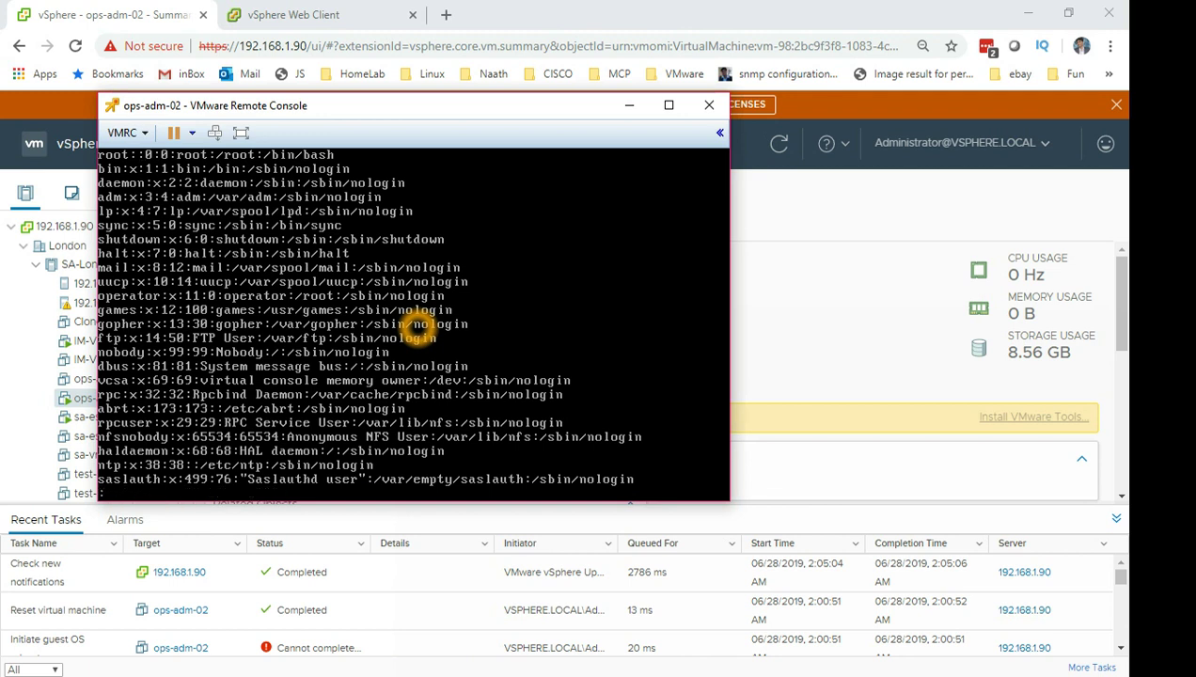
text(wwwww)
key(BackSpace)
key(BackSpace)
key(BackSpace)
key(BackSpace)
Quit vi with ':q!' without saving, then rerun 'vi /etc/passwd' from history to reopen it.
text(q!)
key(Return)
key(Up)
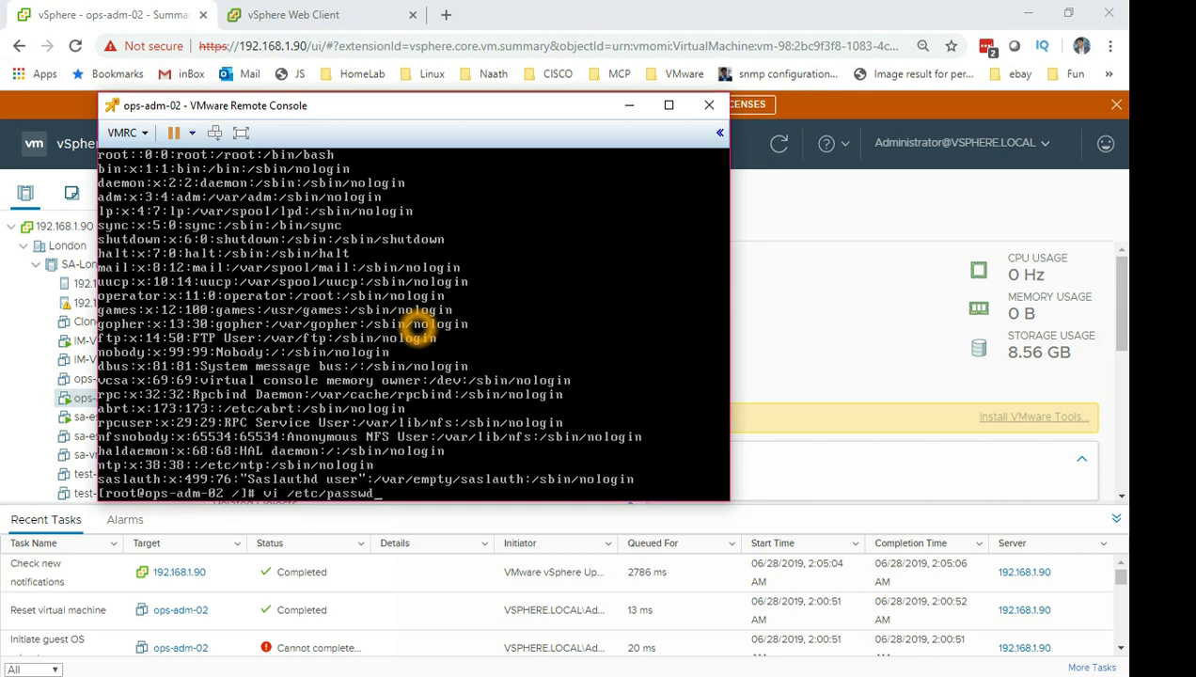
key(Return)
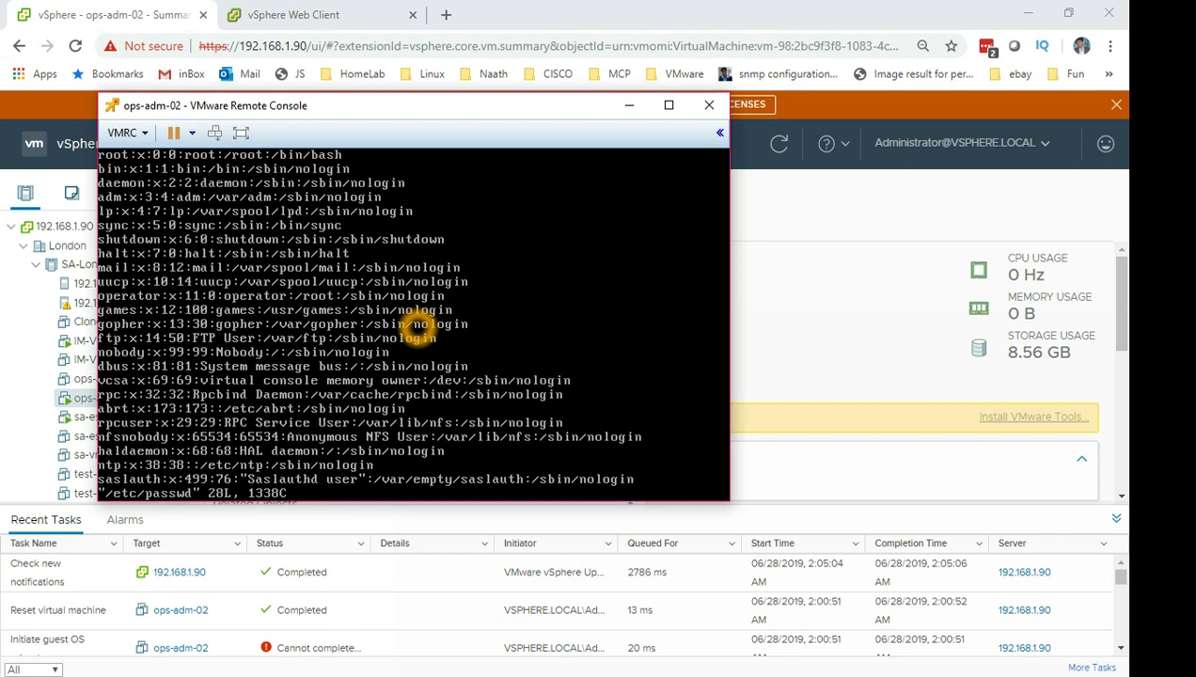
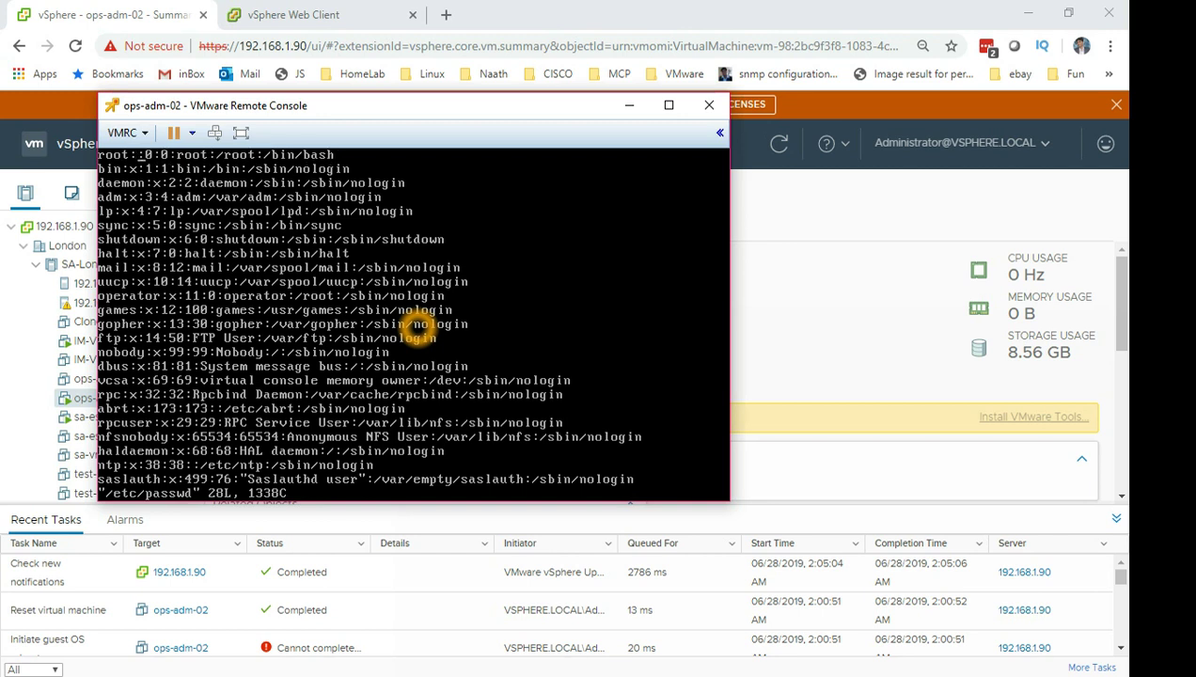
Save /etc/passwd with the empty root password field and exit vi using ':wq!'.
text(:q)
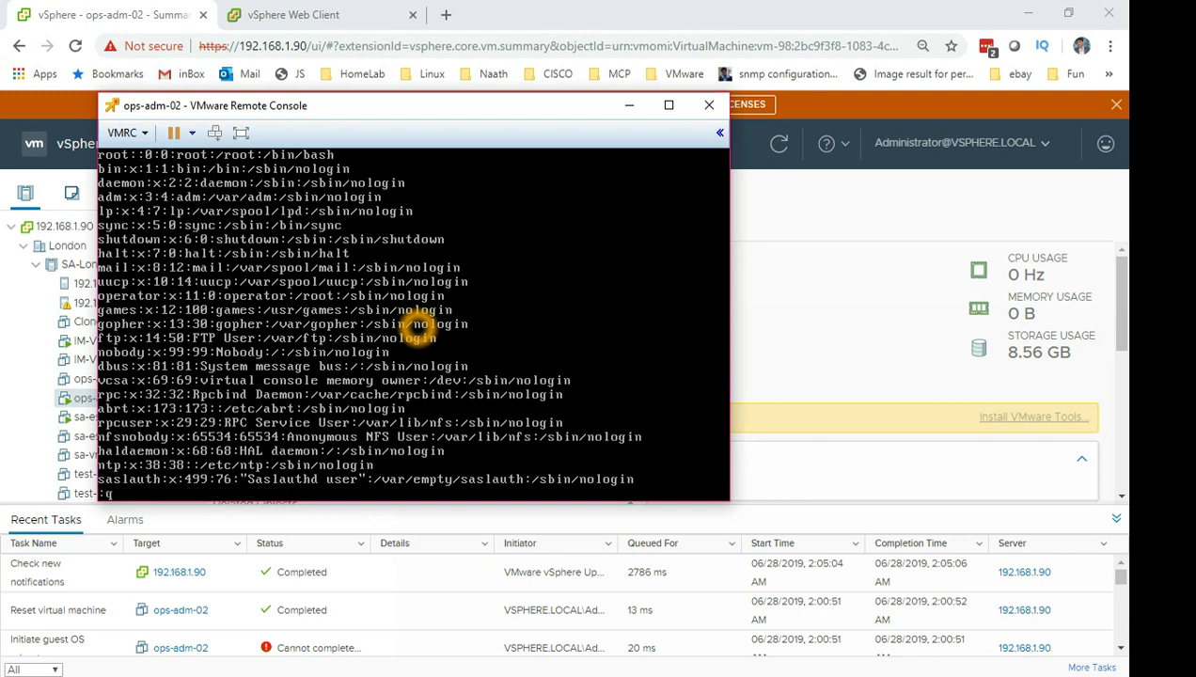
key(BackSpace)
key(BackSpace)
text(w)
key(Return)
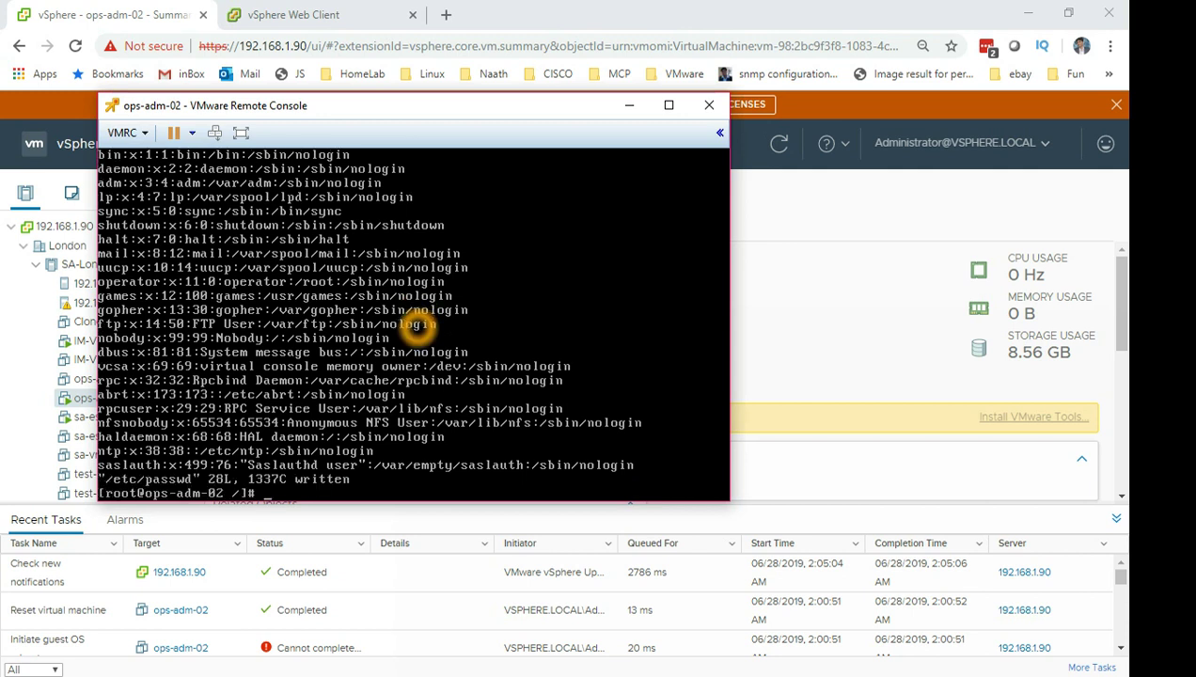
Run 'reboot' to restart the ops-adm-02 VM.
key(Return)
key(Return)
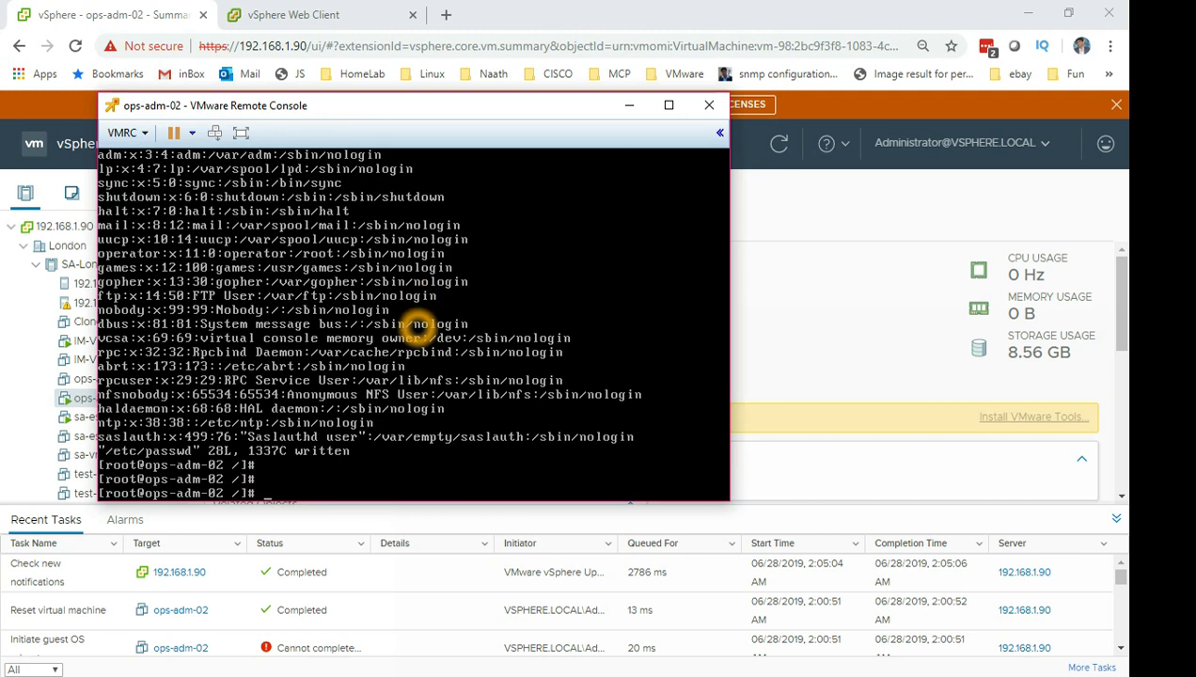
text(reboot)
key(Return)
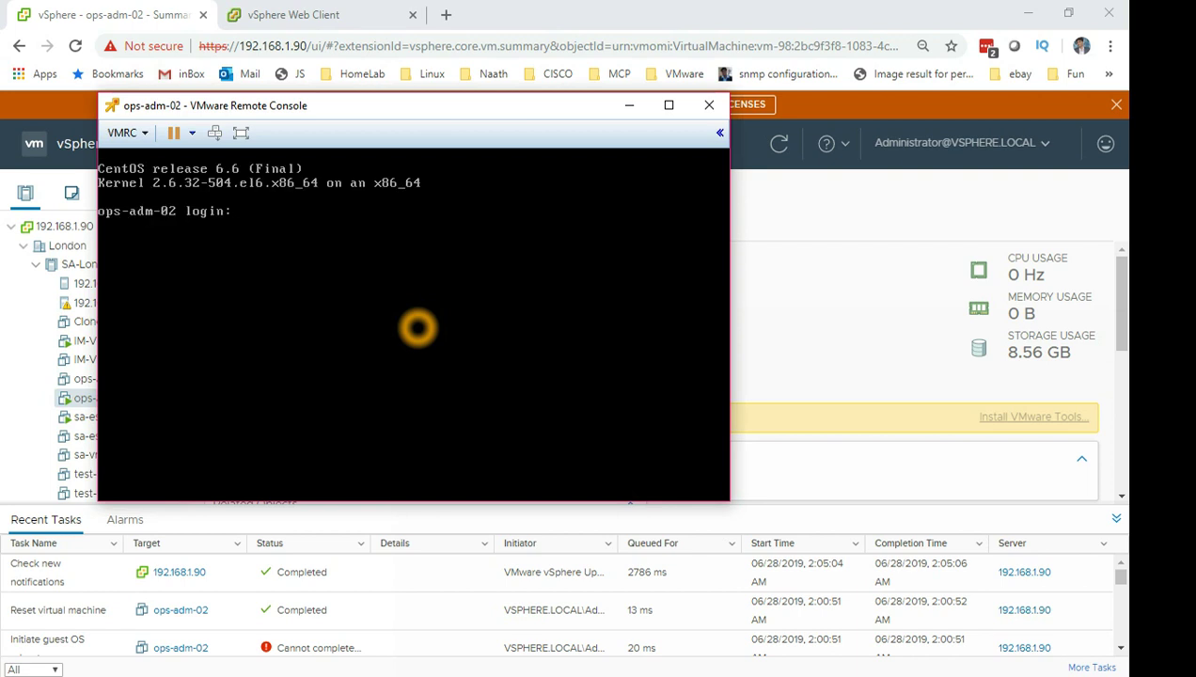
Log in as 'root' at the ops-adm-02 prompt with no password and confirm the shell responds.
text(root)
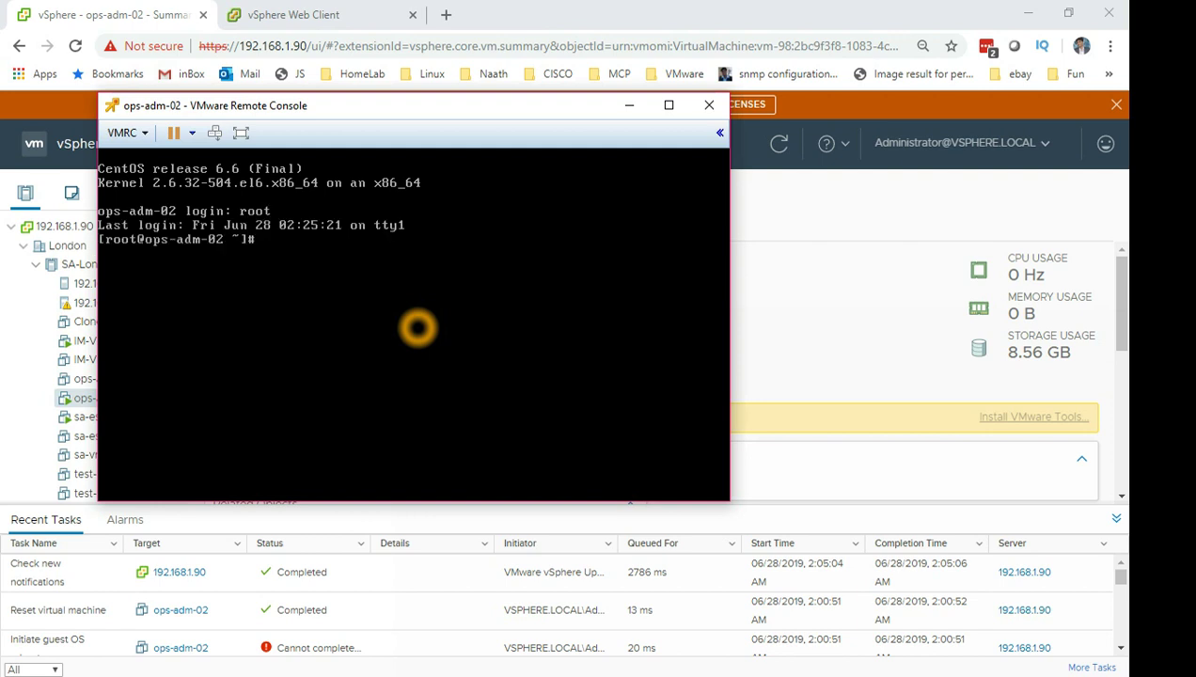
key(Return)
key(Return)
key(Return)
key(Return)
key(Return)
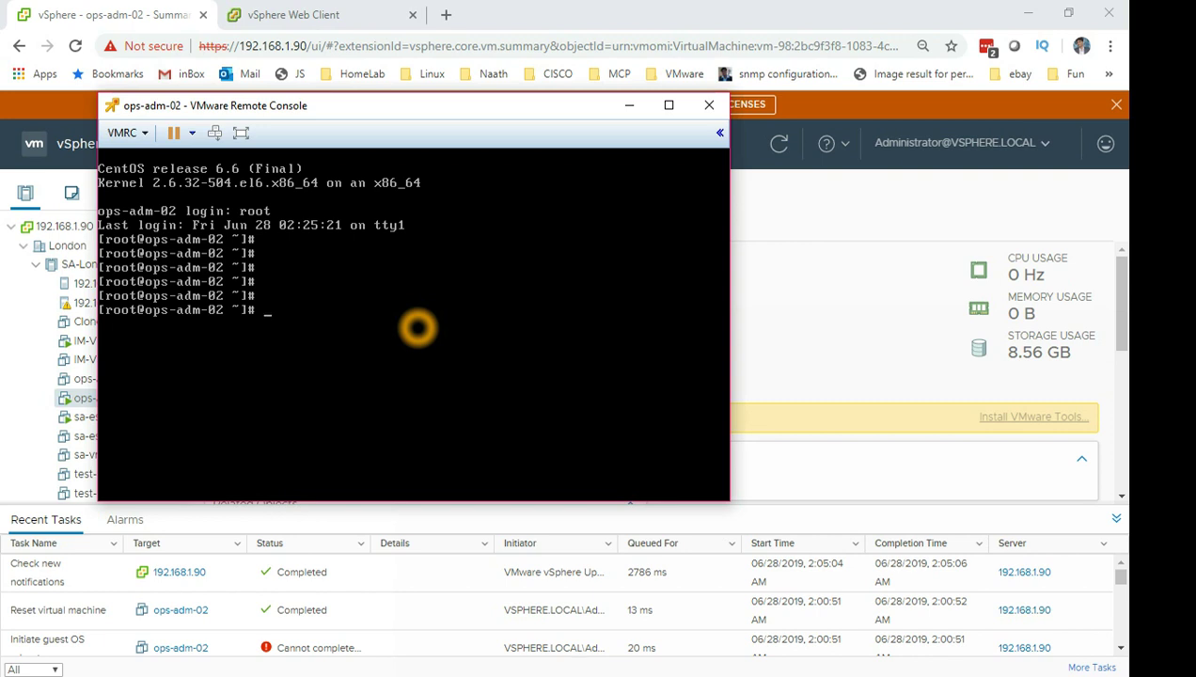
Minimize the remote console and open the ops-adm-02 folder on datastore_99.
click(631, 109)
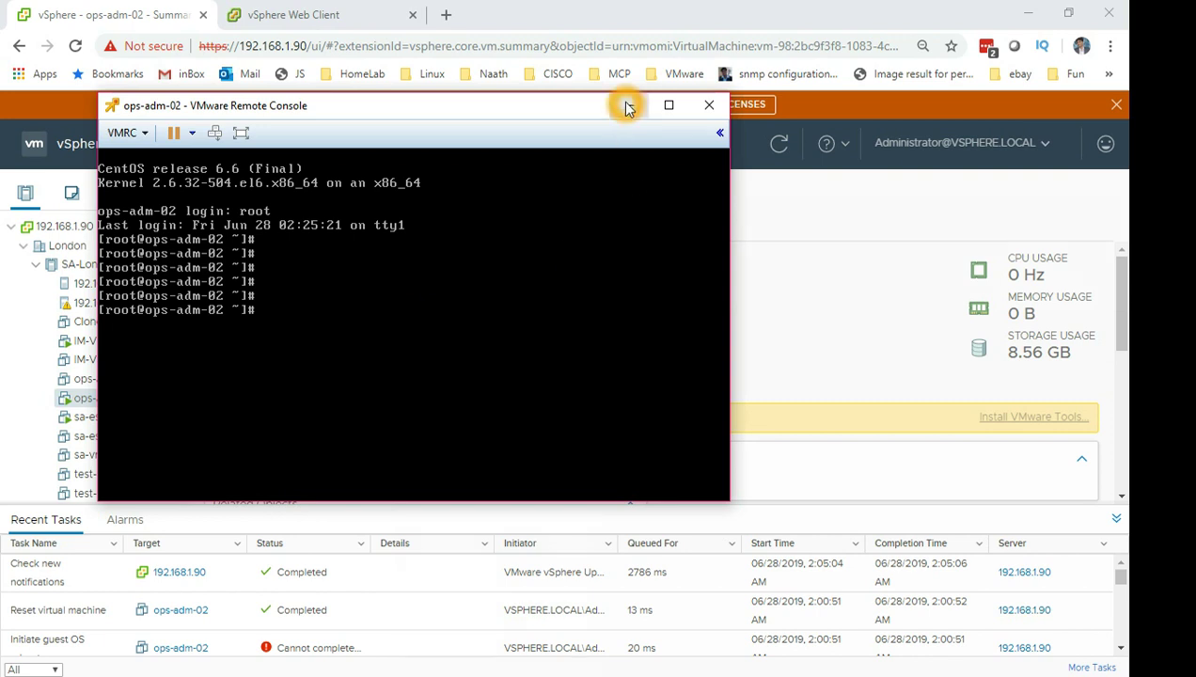
click(632, 107)
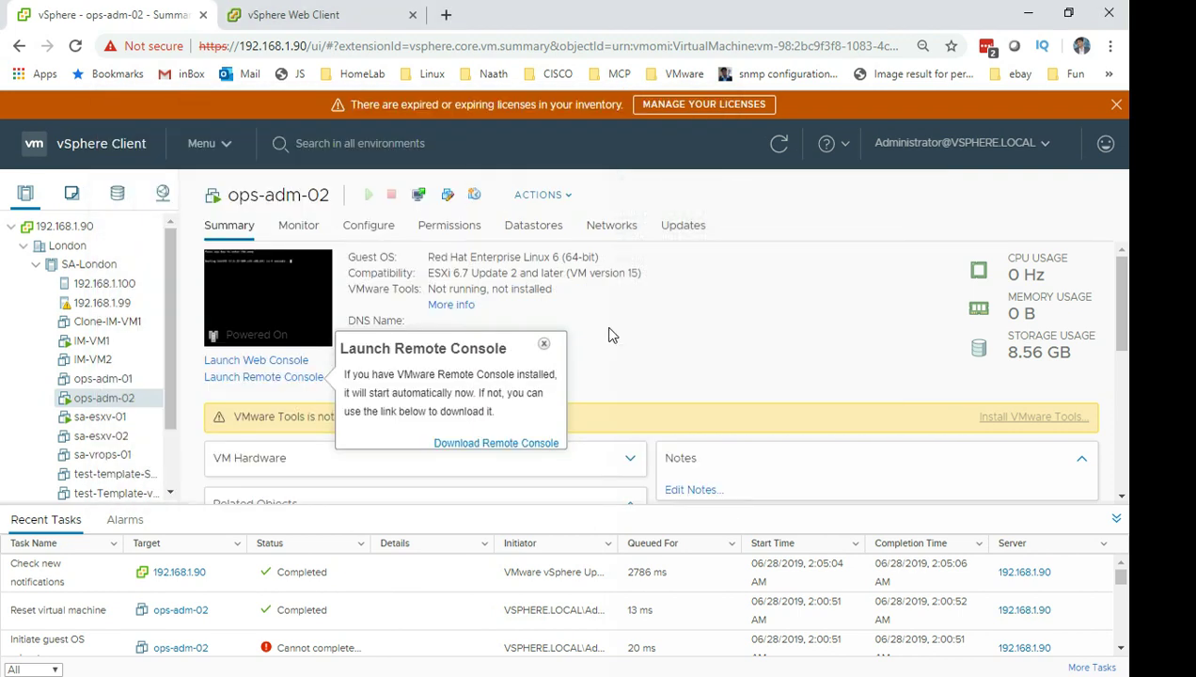
click(545, 344)
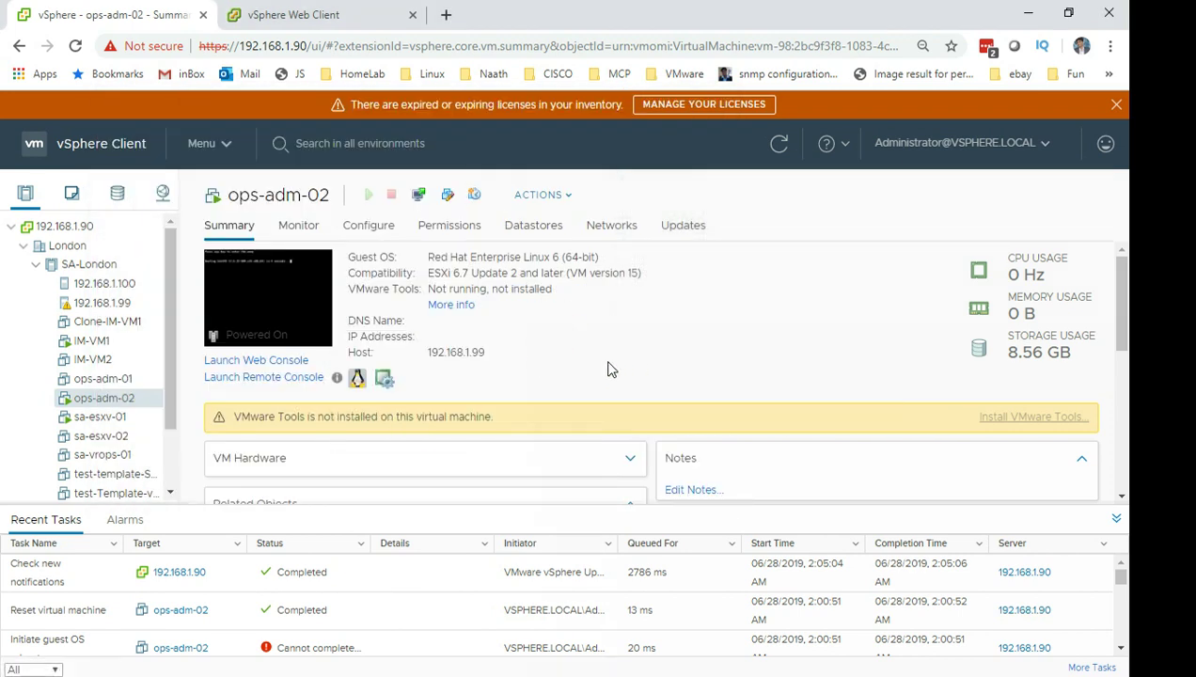
click(338, 402)
click(154, 397)
click(305, 231)
click(117, 193)
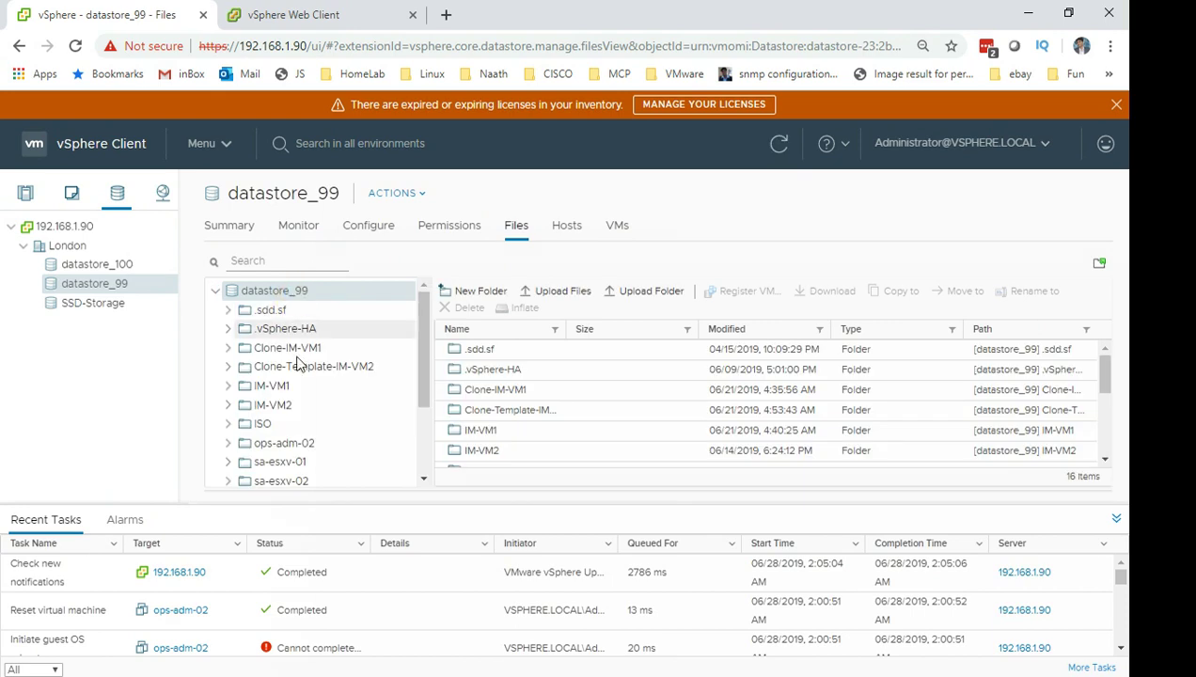
click(303, 444)
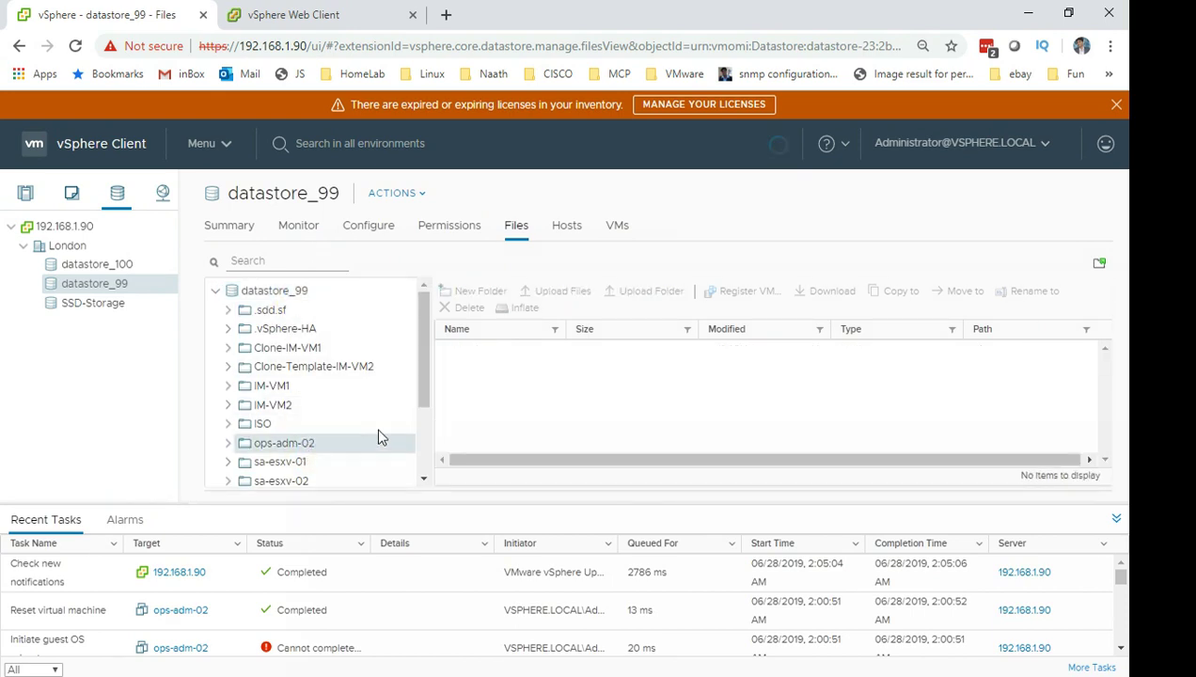
Collapse Recent Tasks and widen the Name column to show full file names.
click(1118, 518)
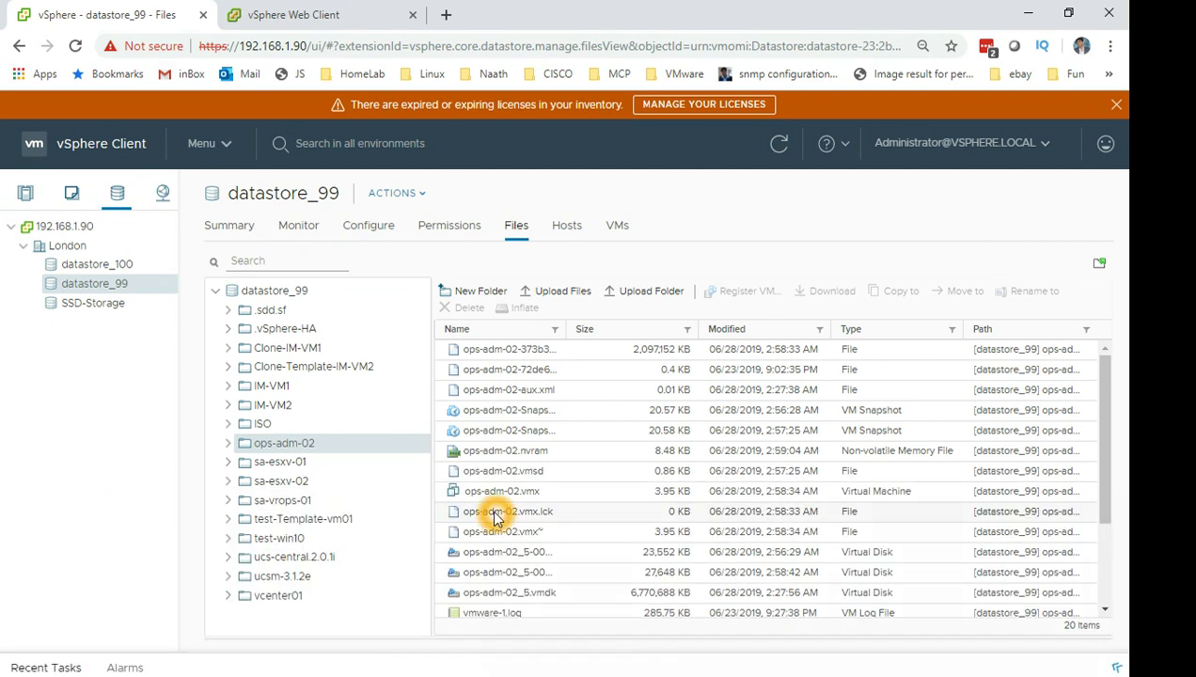
click(562, 592)
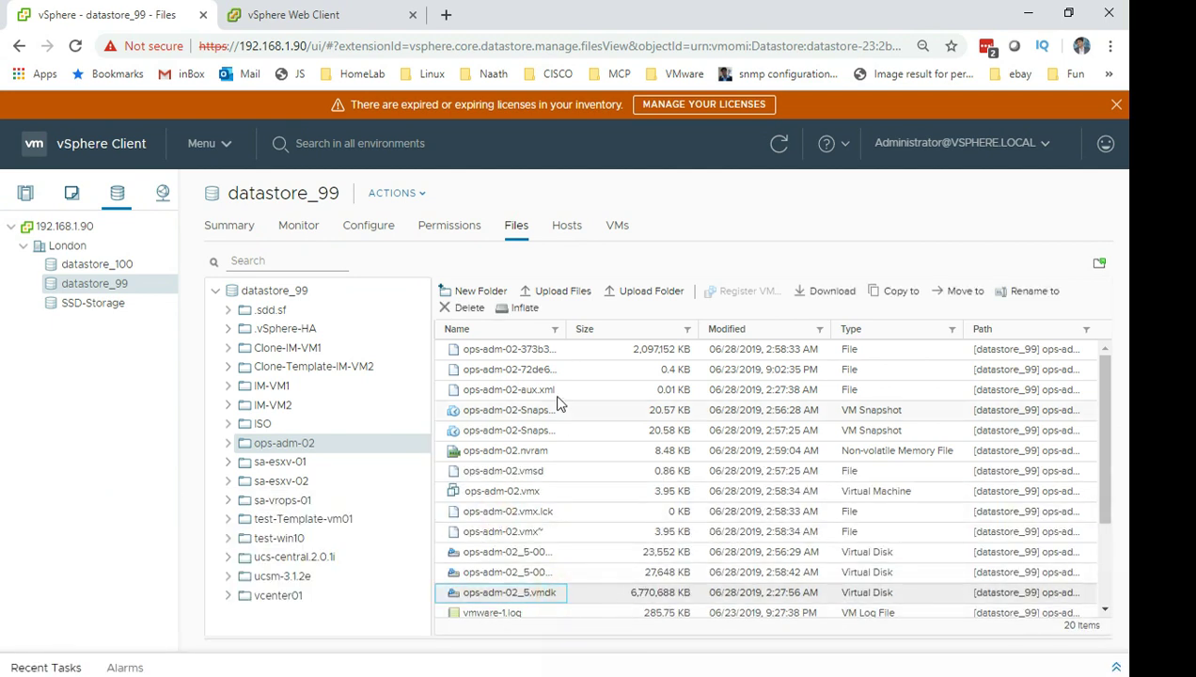
click(564, 326)
drag(564, 327, 790, 320)
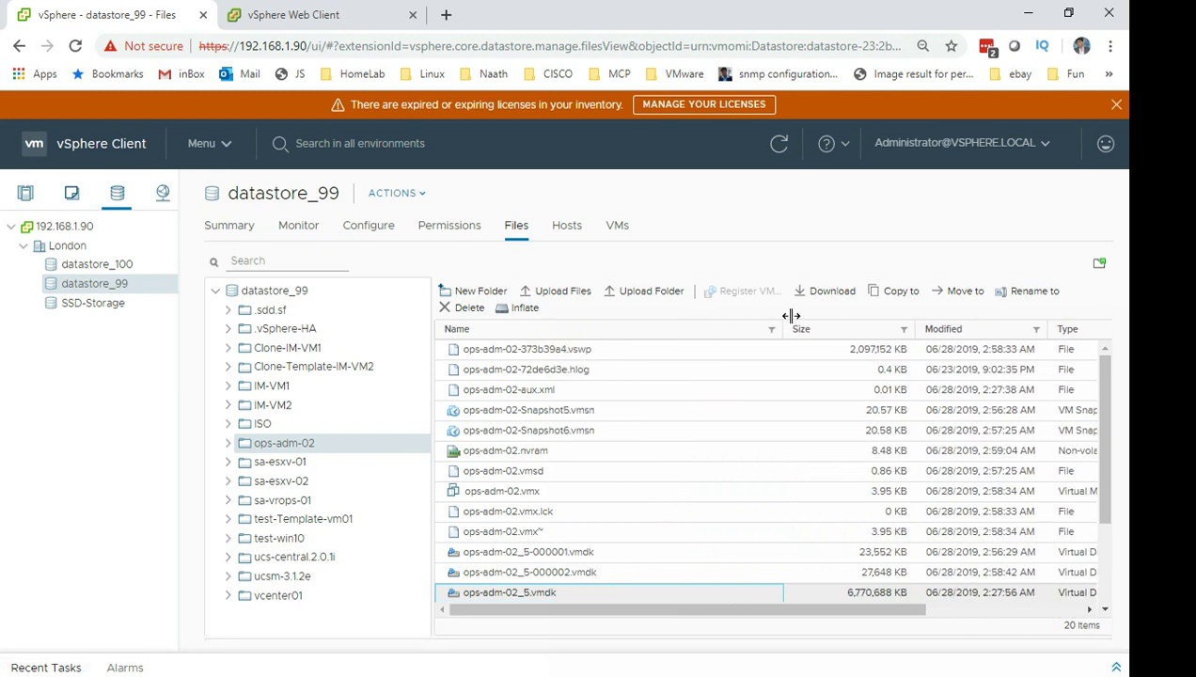
click(604, 575)
click(592, 565)
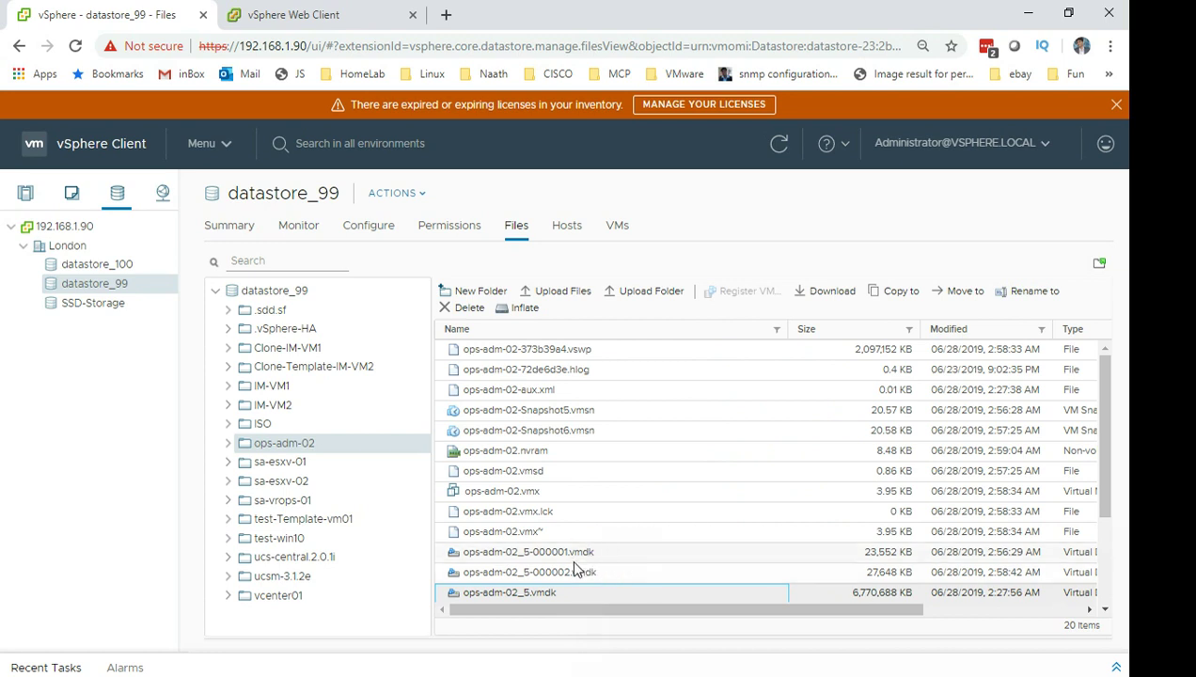
click(580, 580)
click(572, 444)
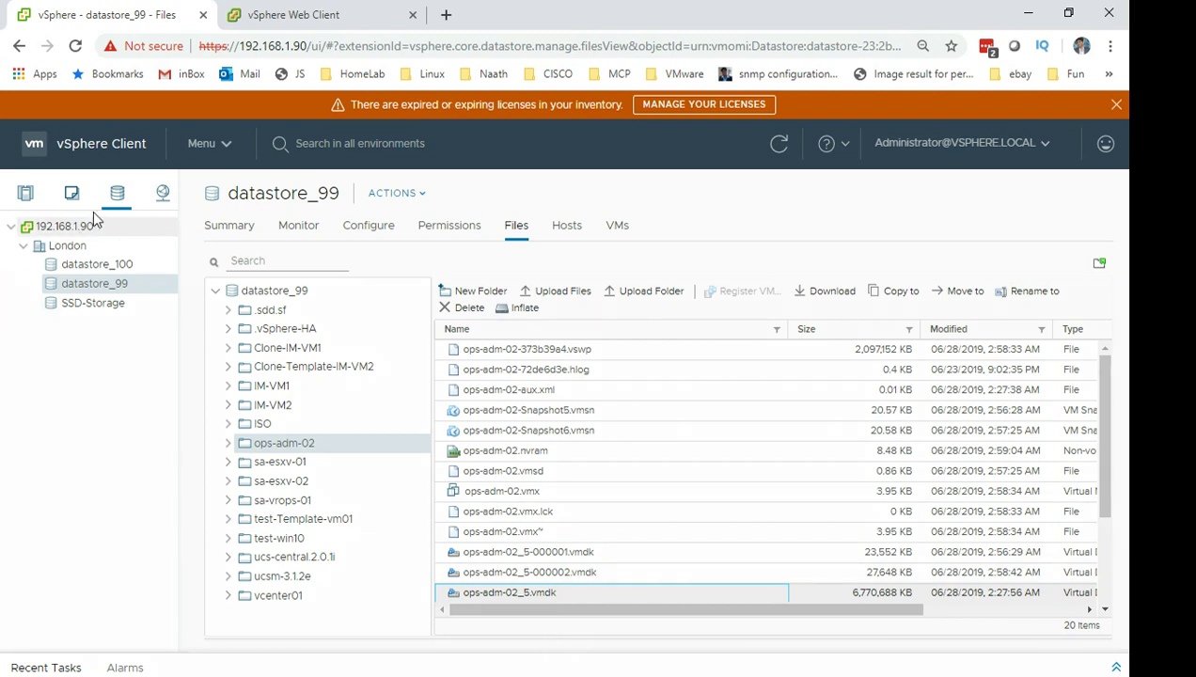
Open Manage Snapshots for ops-adm-02 and inspect the 1:57:19 AM snapshot.
click(25, 192)
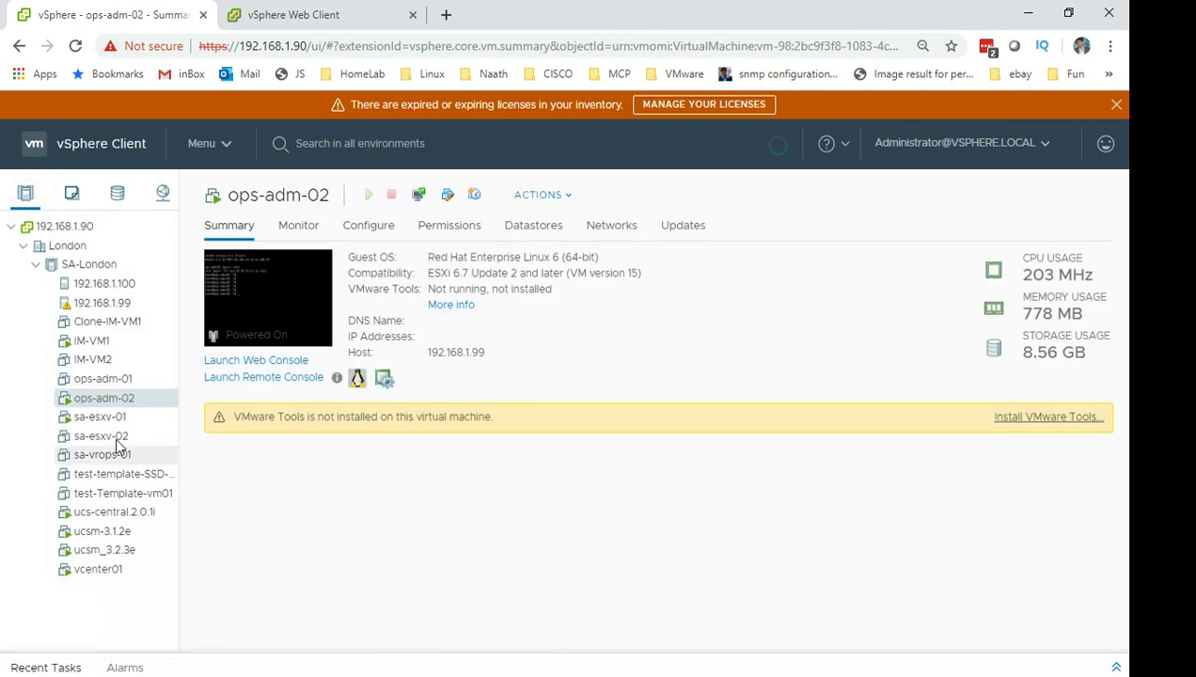
right_click(131, 395)
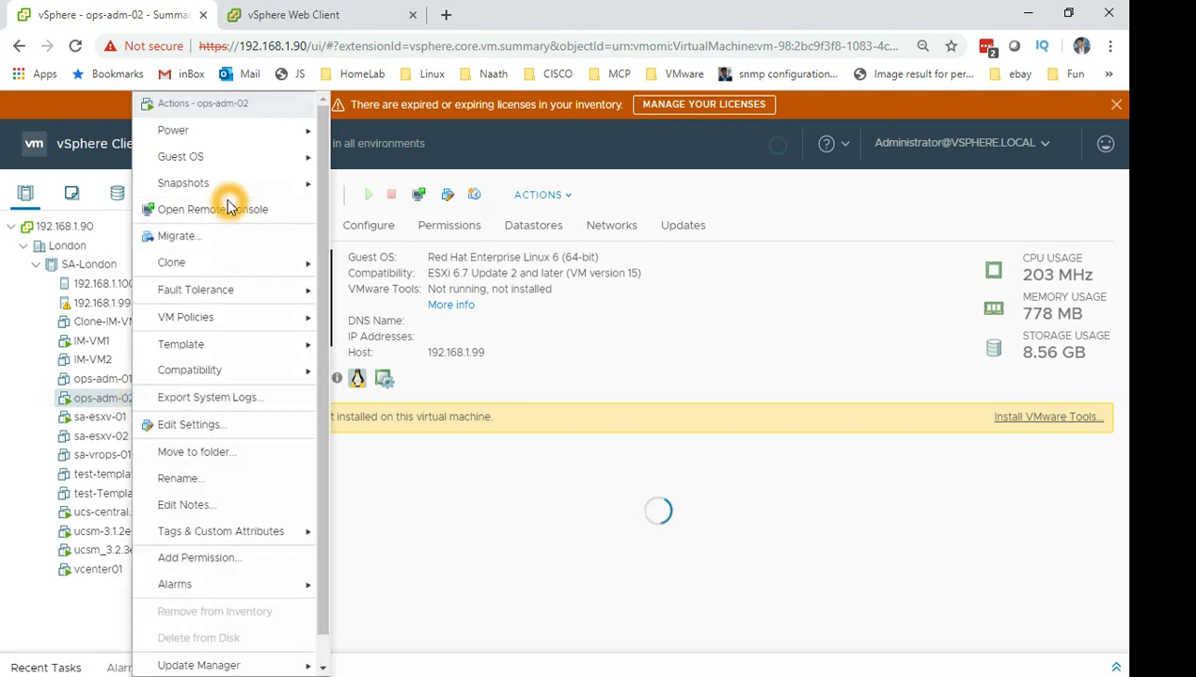
click(275, 188)
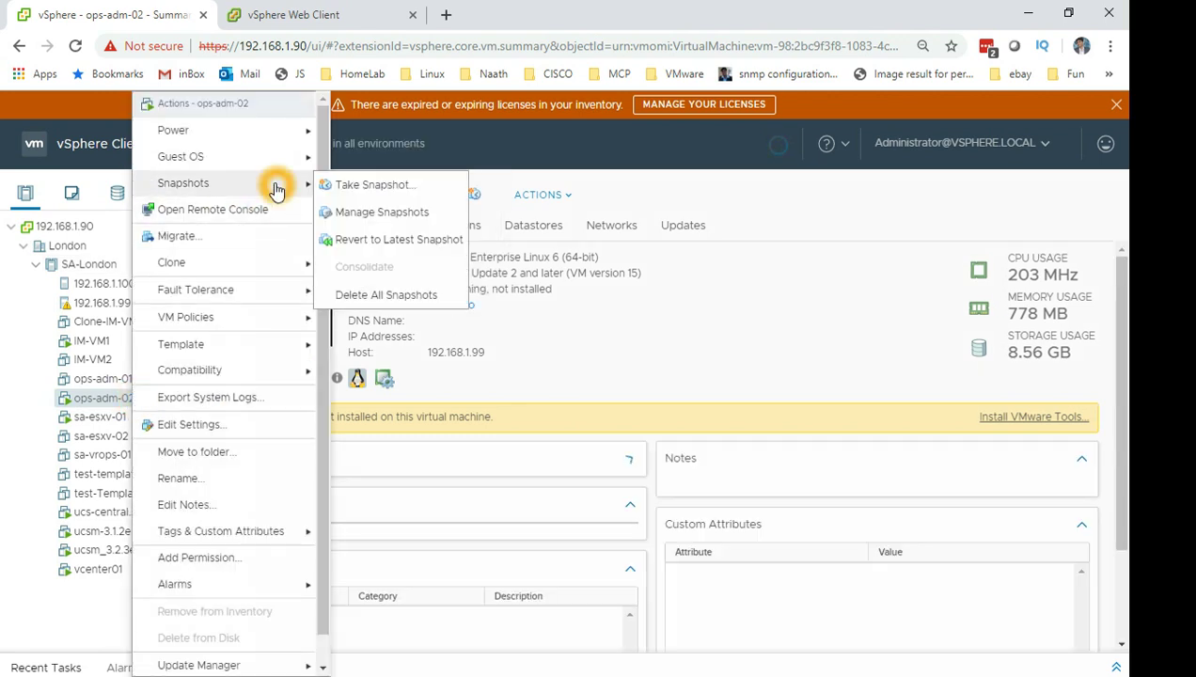
click(395, 215)
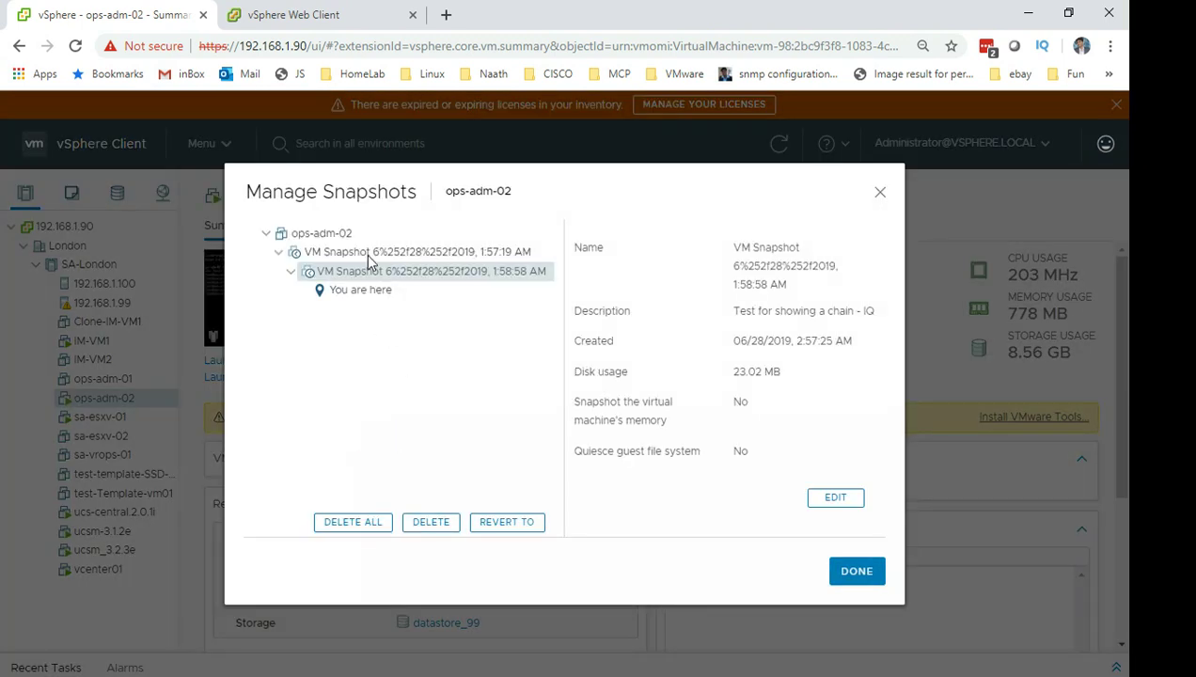
click(367, 296)
click(331, 525)
click(420, 249)
Delete all snapshots of ops-adm-02, confirm, and close the snapshot manager.
click(534, 581)
click(508, 525)
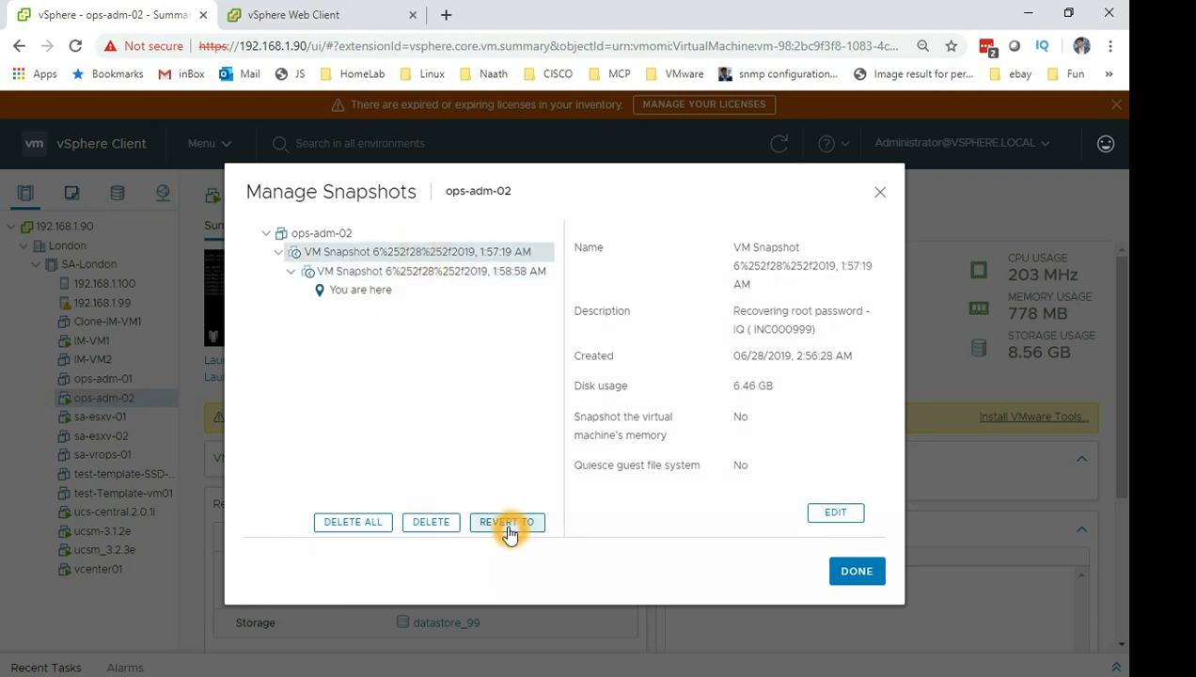
click(461, 368)
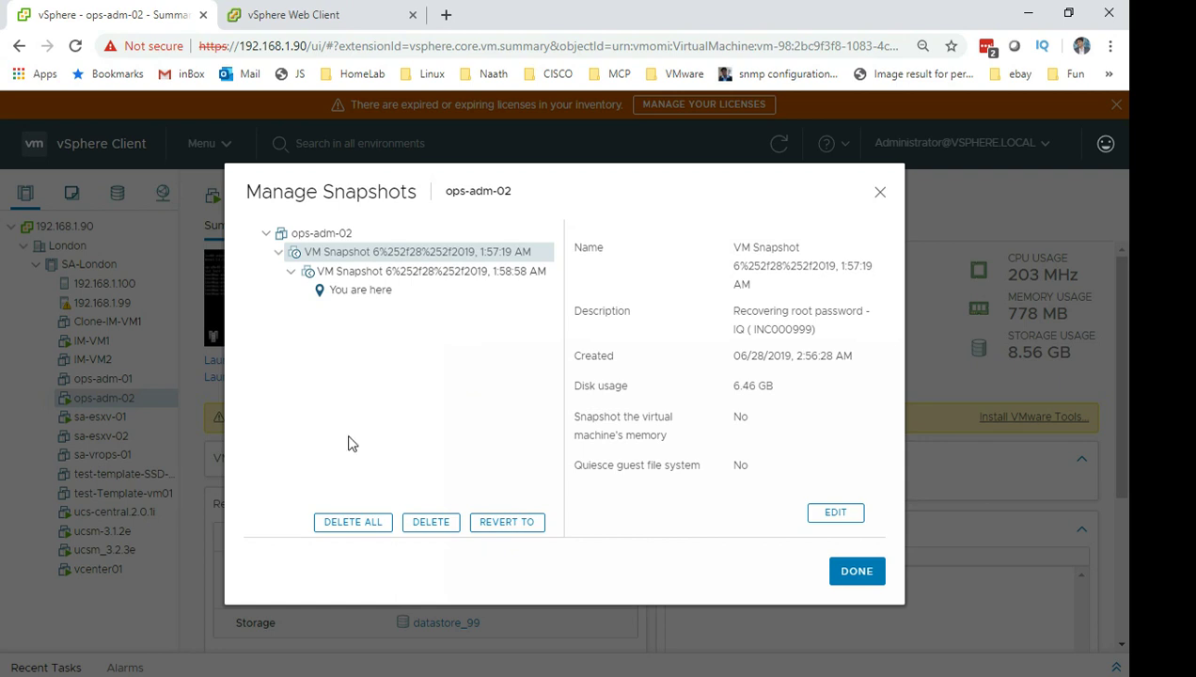
click(336, 521)
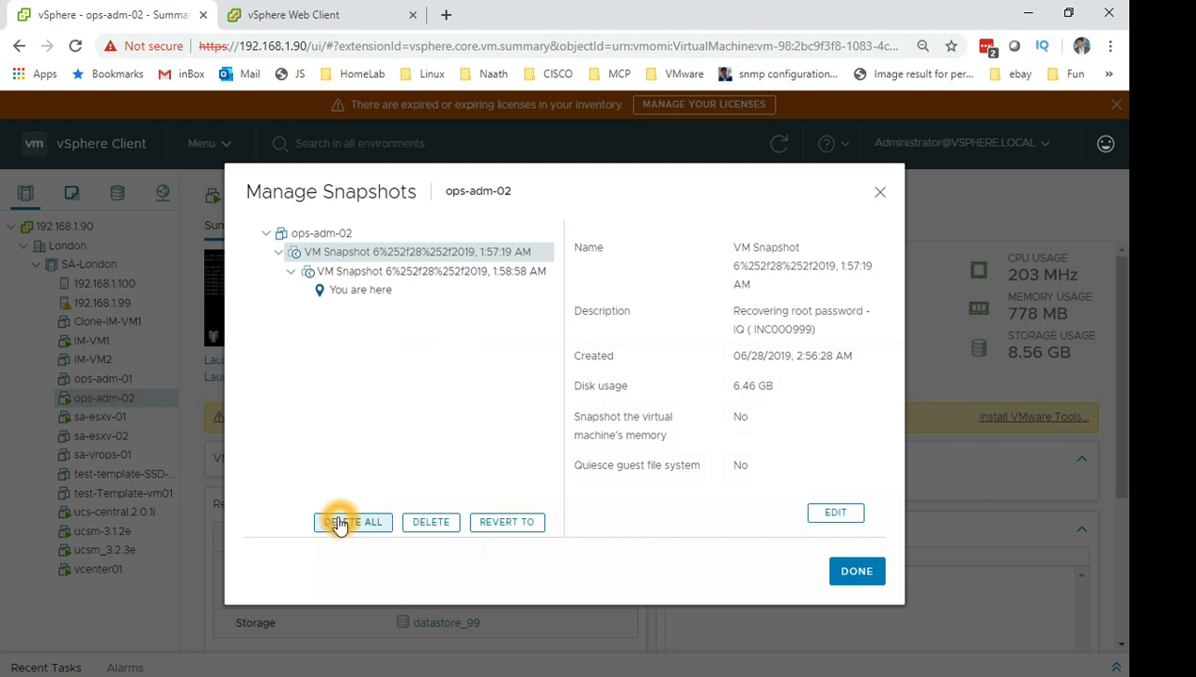
click(741, 434)
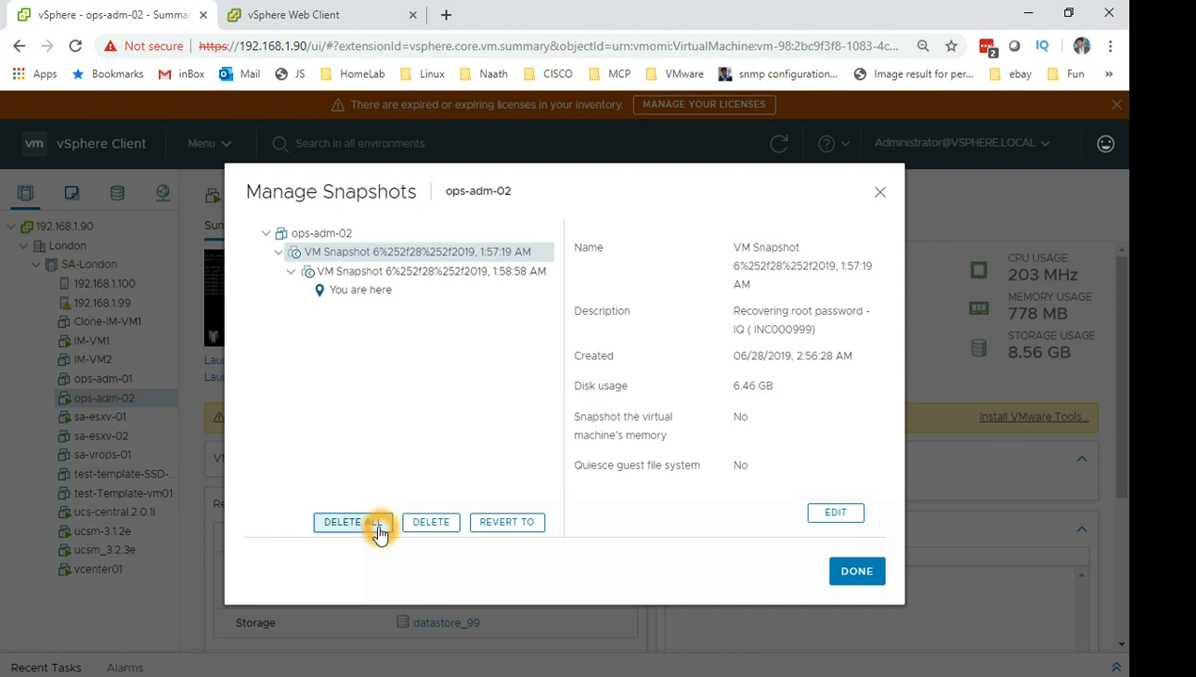
click(857, 572)
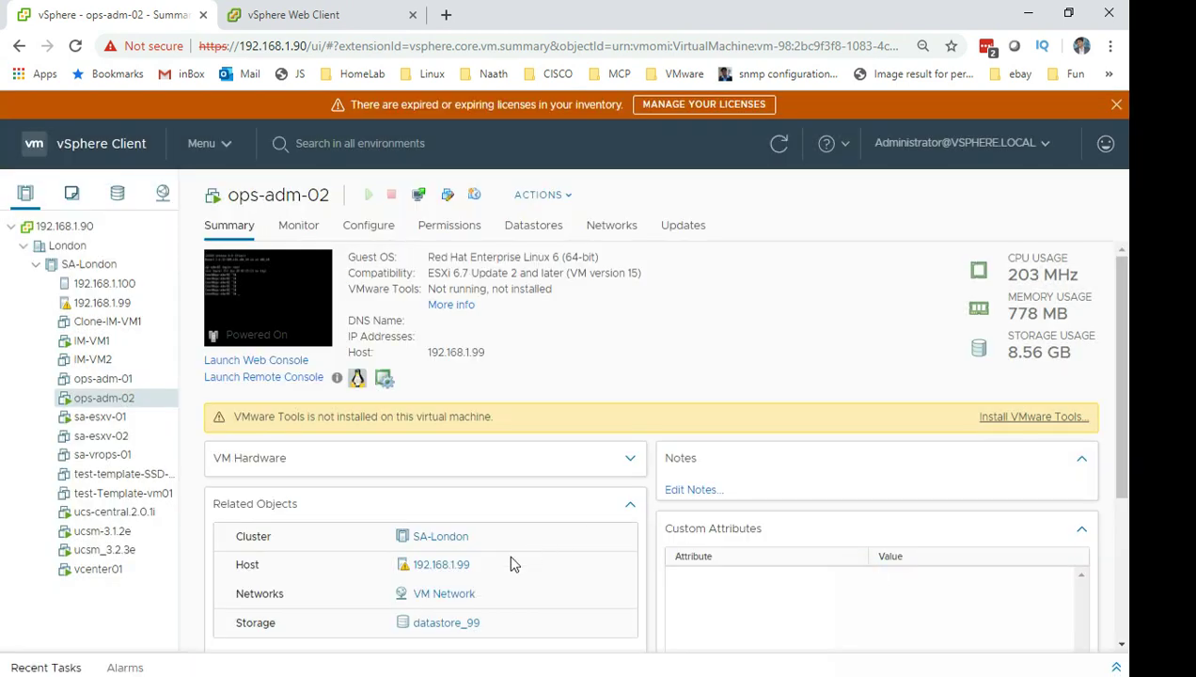
Expand Recent Tasks and follow the Remove all snapshots task for ops-adm-02 to 96%.
click(1115, 666)
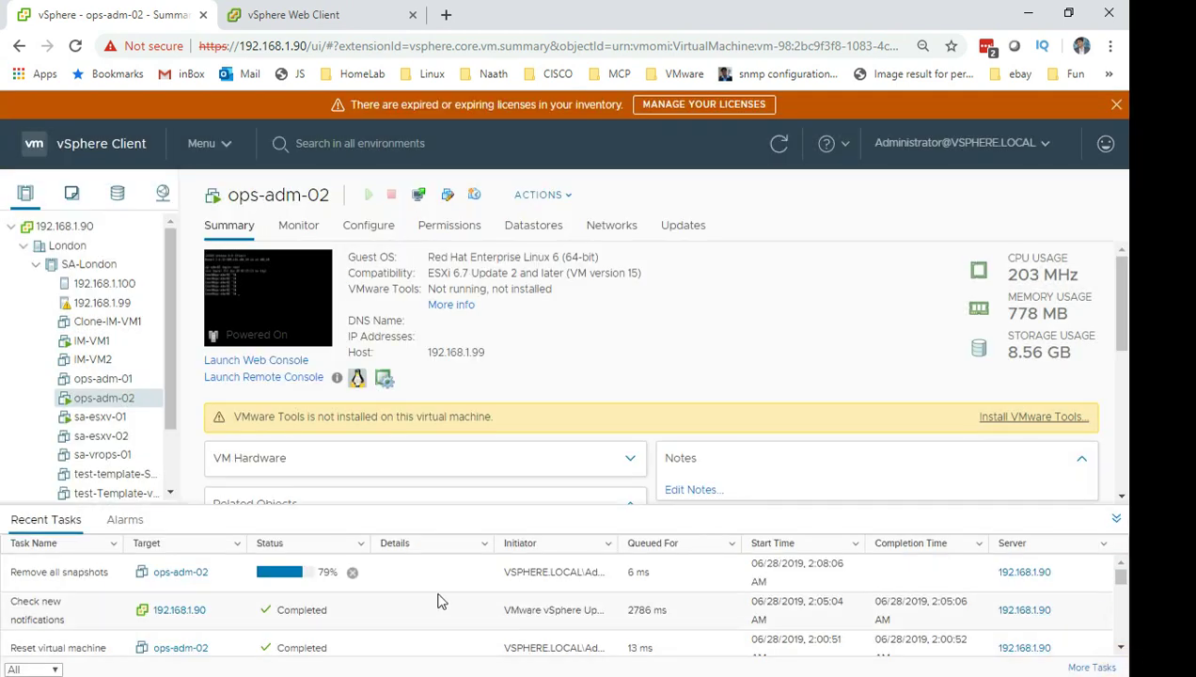
click(316, 603)
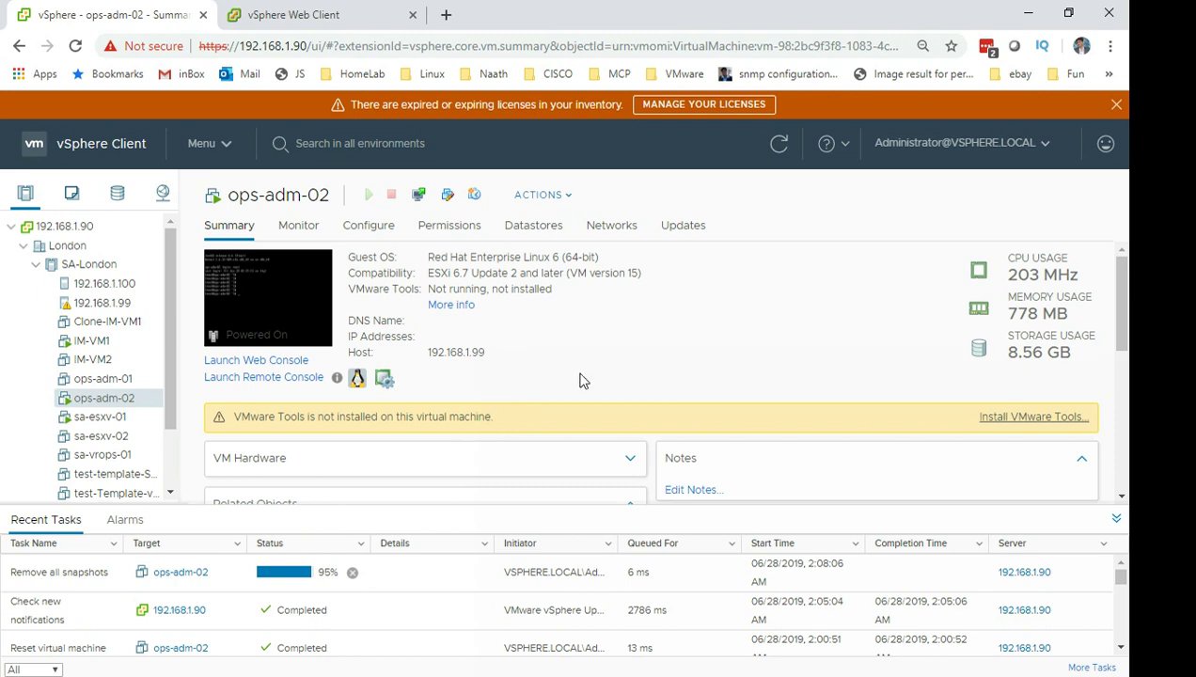
click(344, 570)
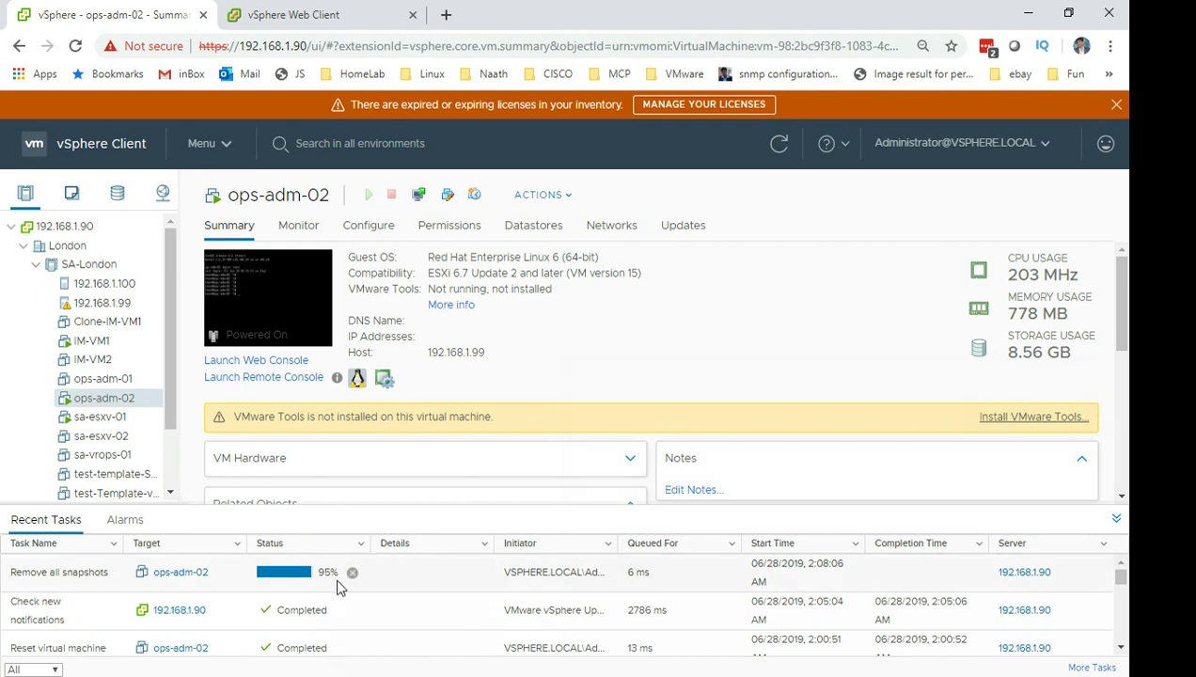
click(349, 575)
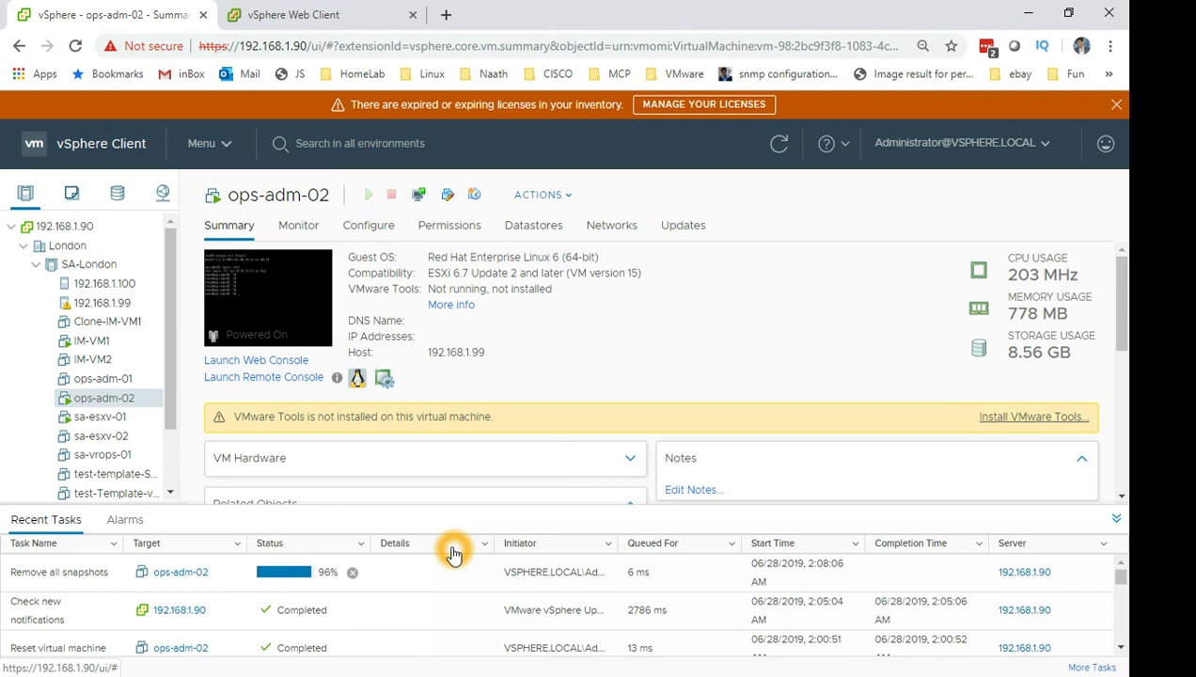
Return to the PowerPoint slide show and advance to the 'Live Demo recover Linux Server root password' slide.
key(alt+Tab)
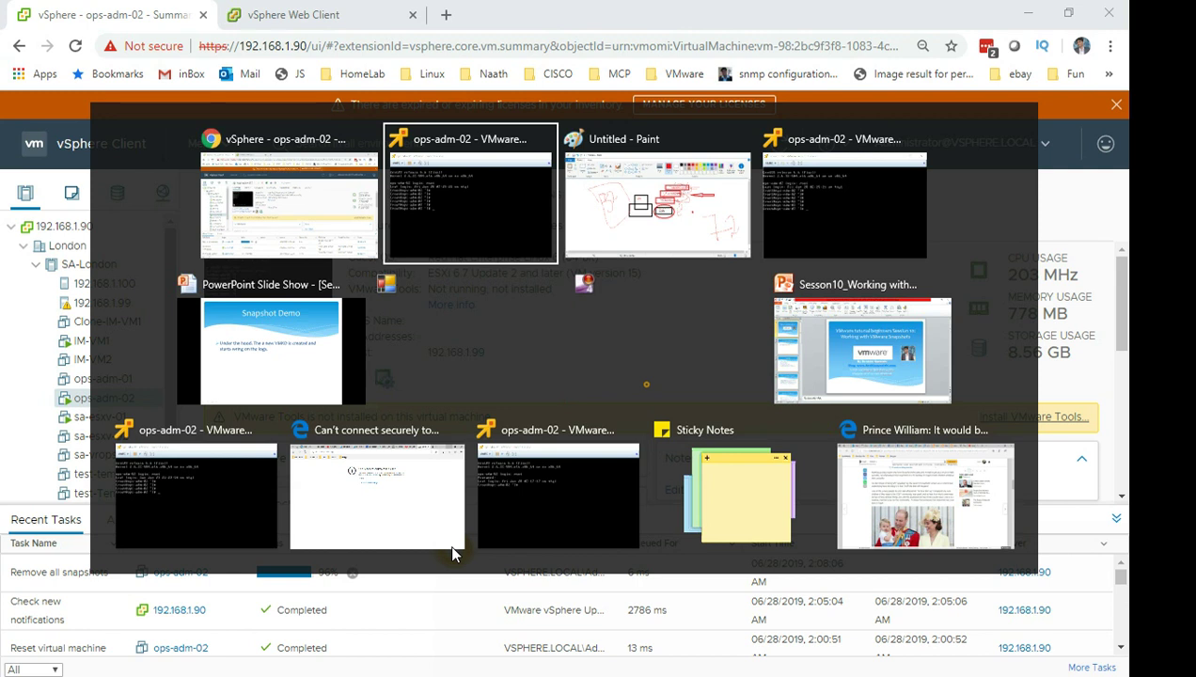
key(alt+Tab)
key(alt+Tab)
key(alt+Tab)
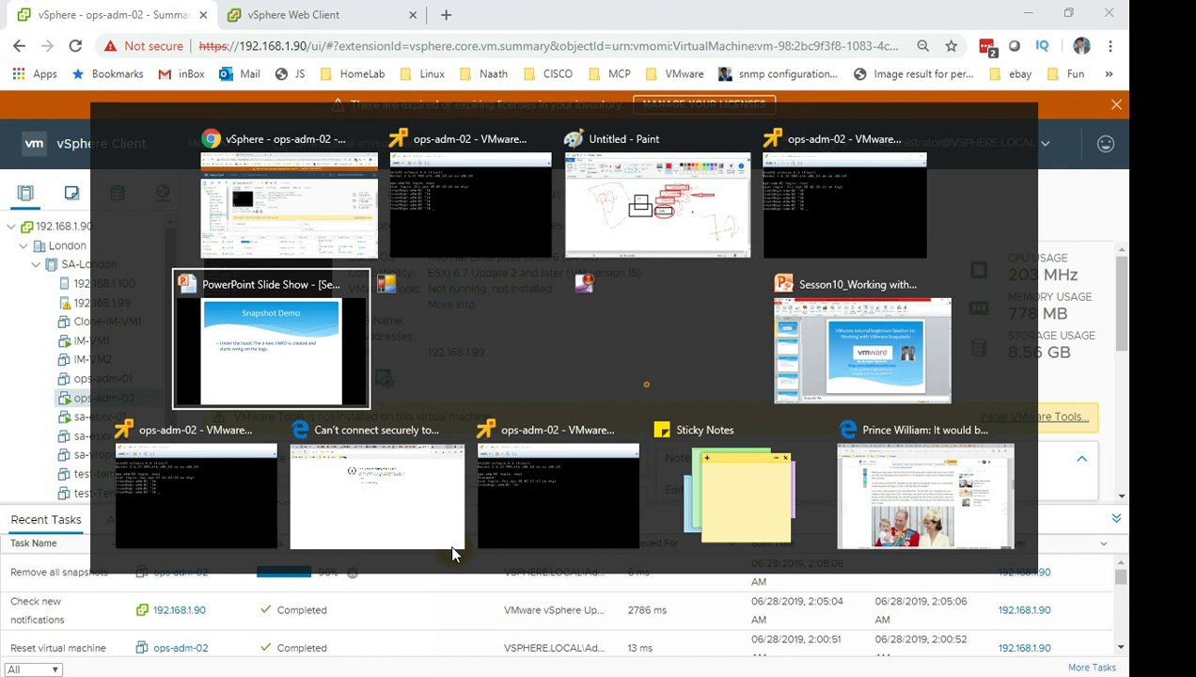
key(alt)
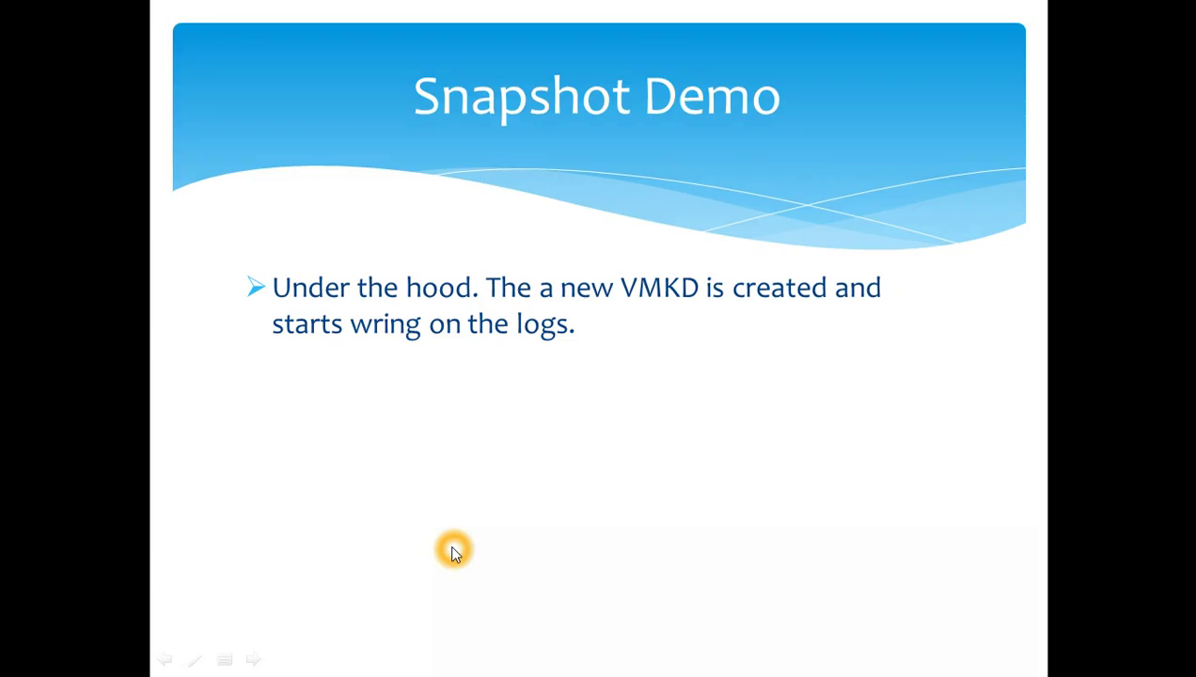
key(Right)
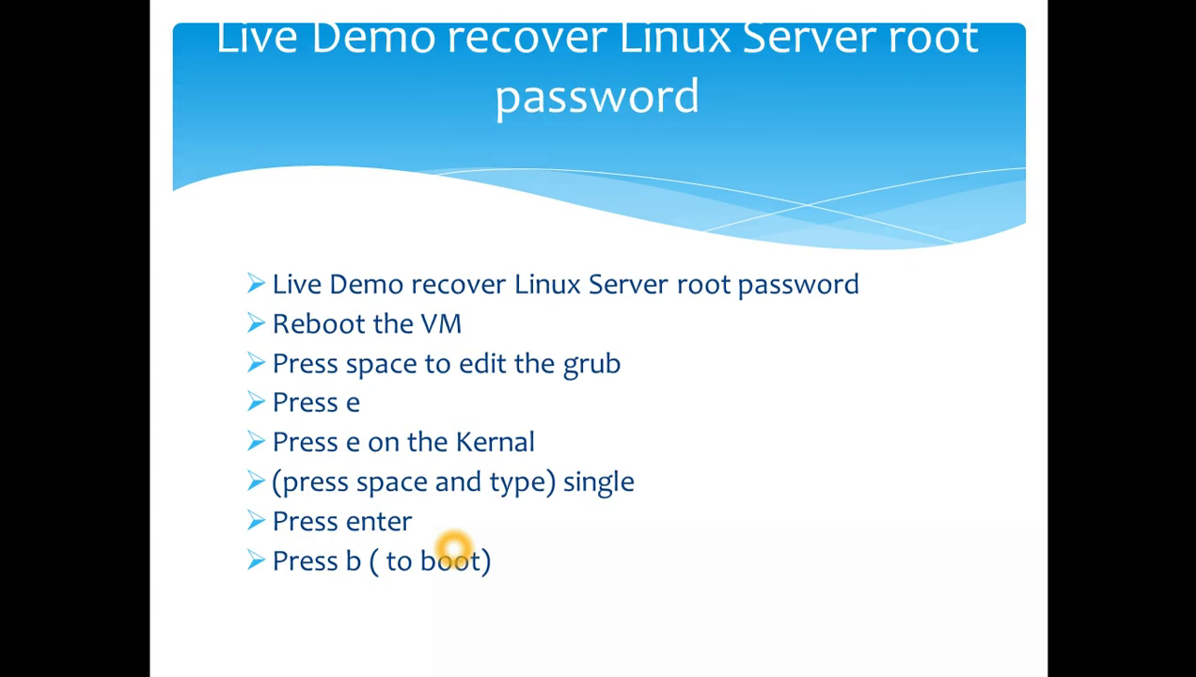